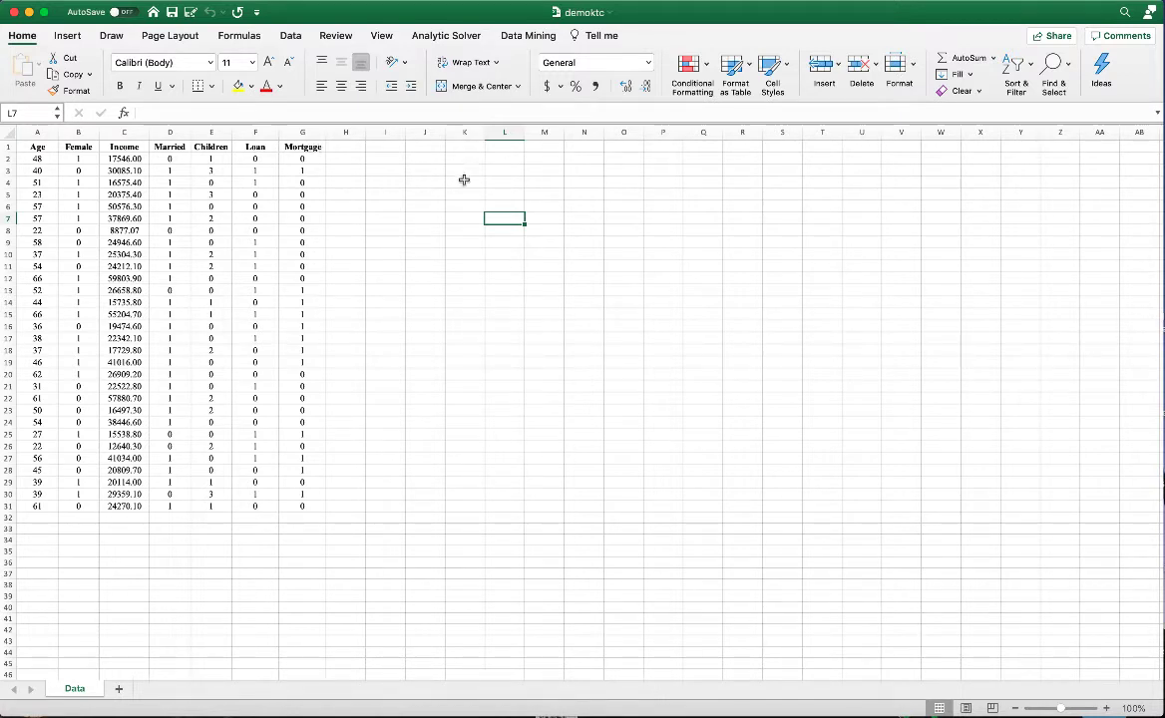
# Start a hierarchical clustering analysis in the data mining add-in, using the Data worksheet as the source
pyautogui.click(529, 36)
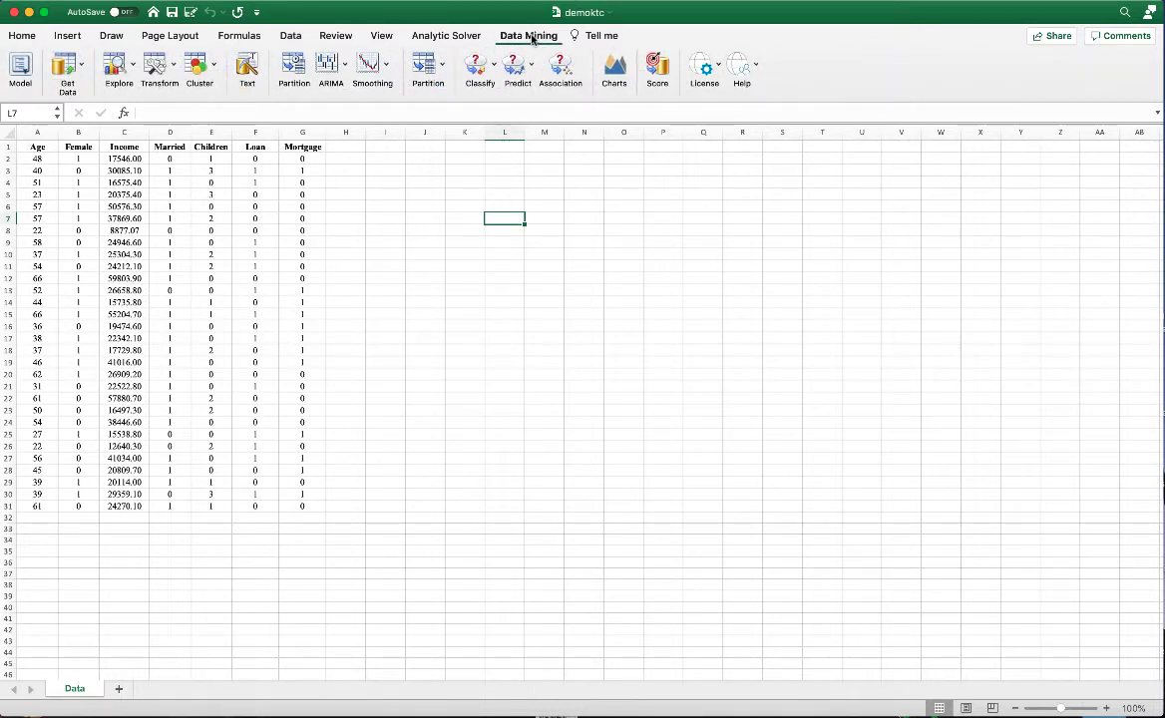
pyautogui.click(200, 72)
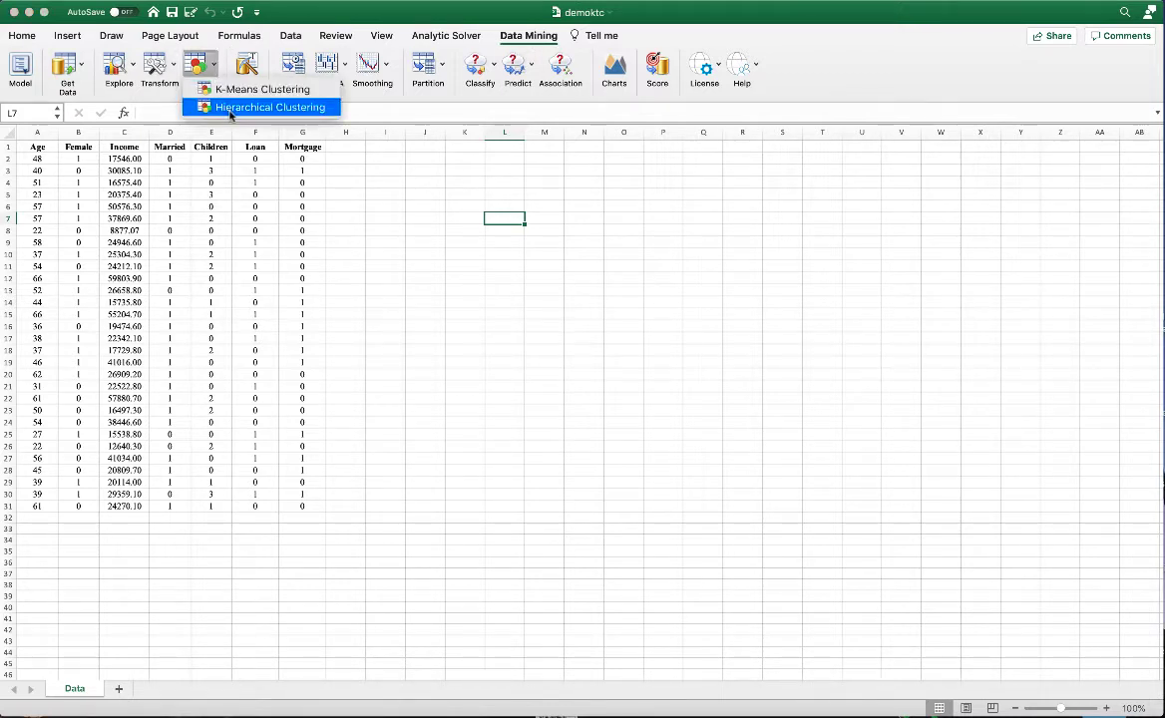
pyautogui.click(223, 107)
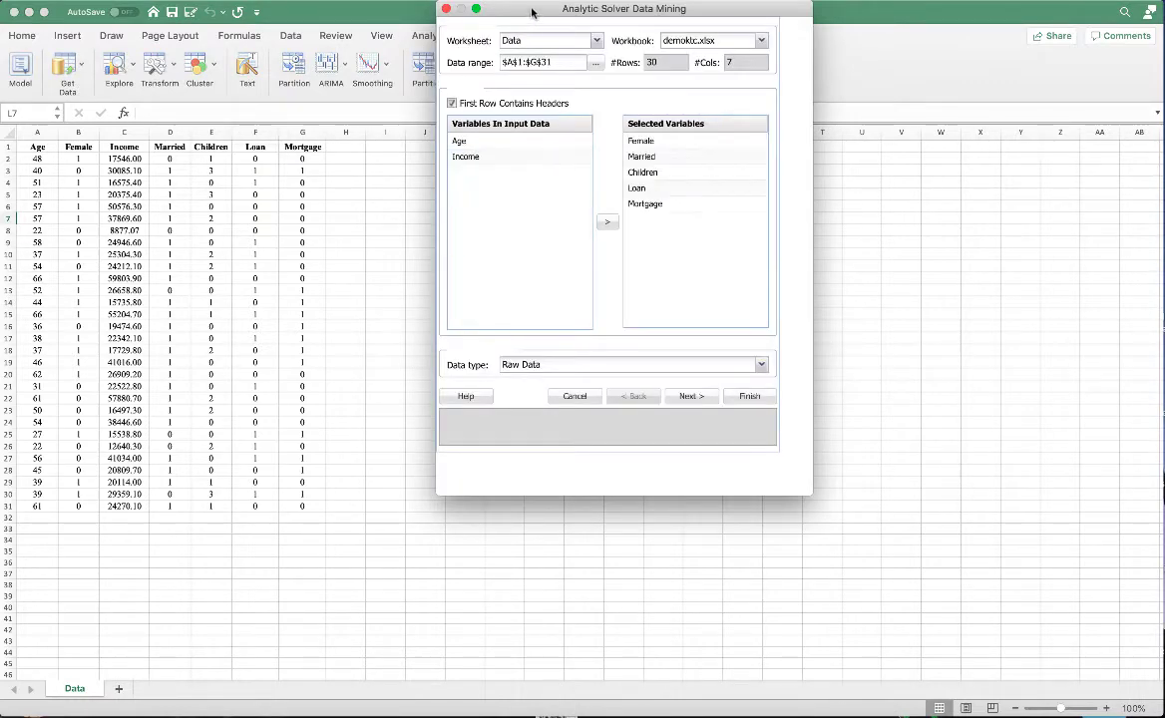
pyautogui.moveTo(532, 12); pyautogui.dragTo(495, 86)
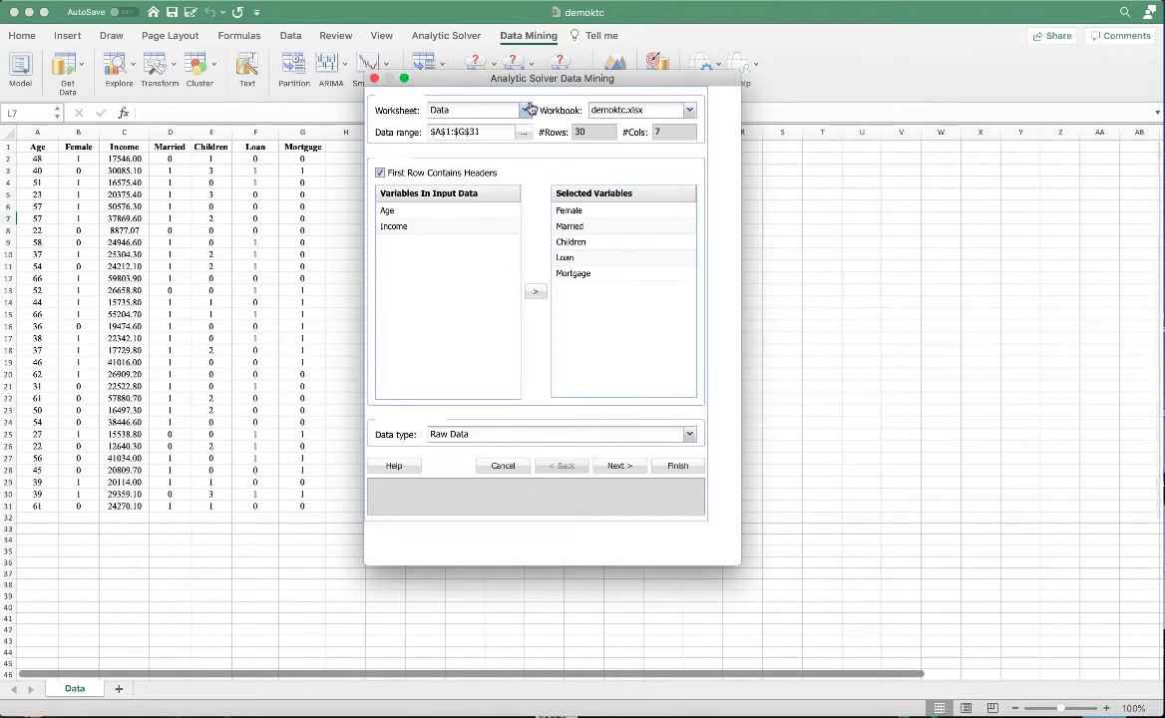
pyautogui.click(525, 110)
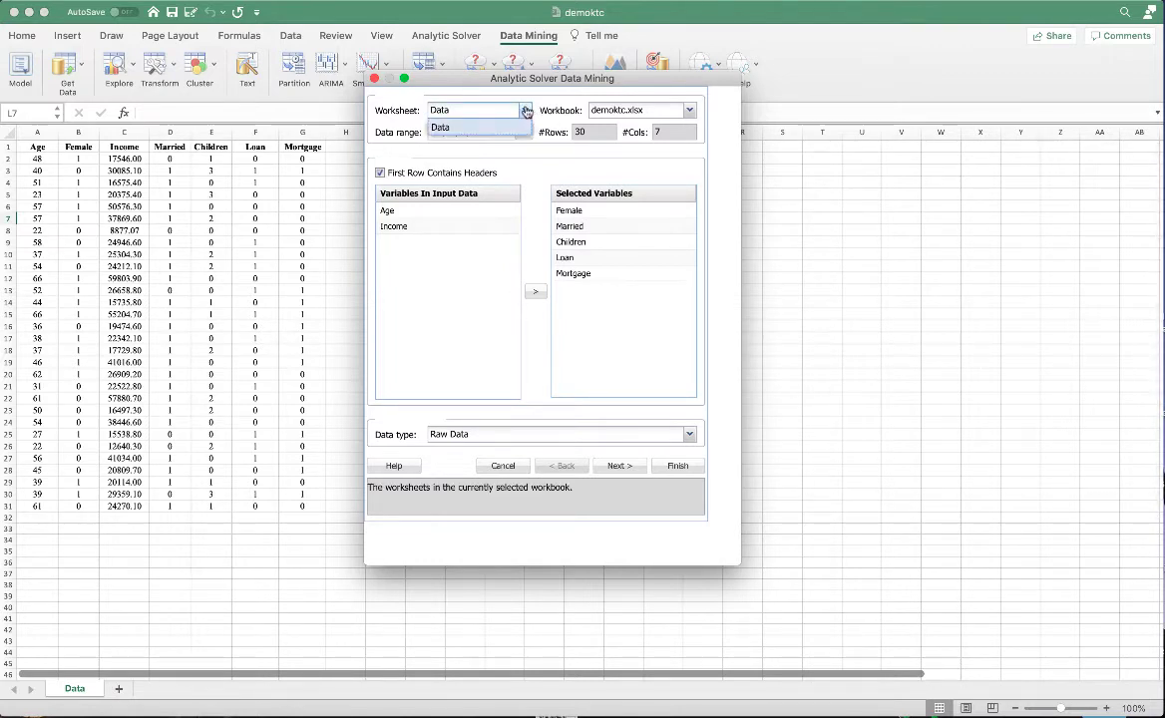
pyautogui.click(513, 153)
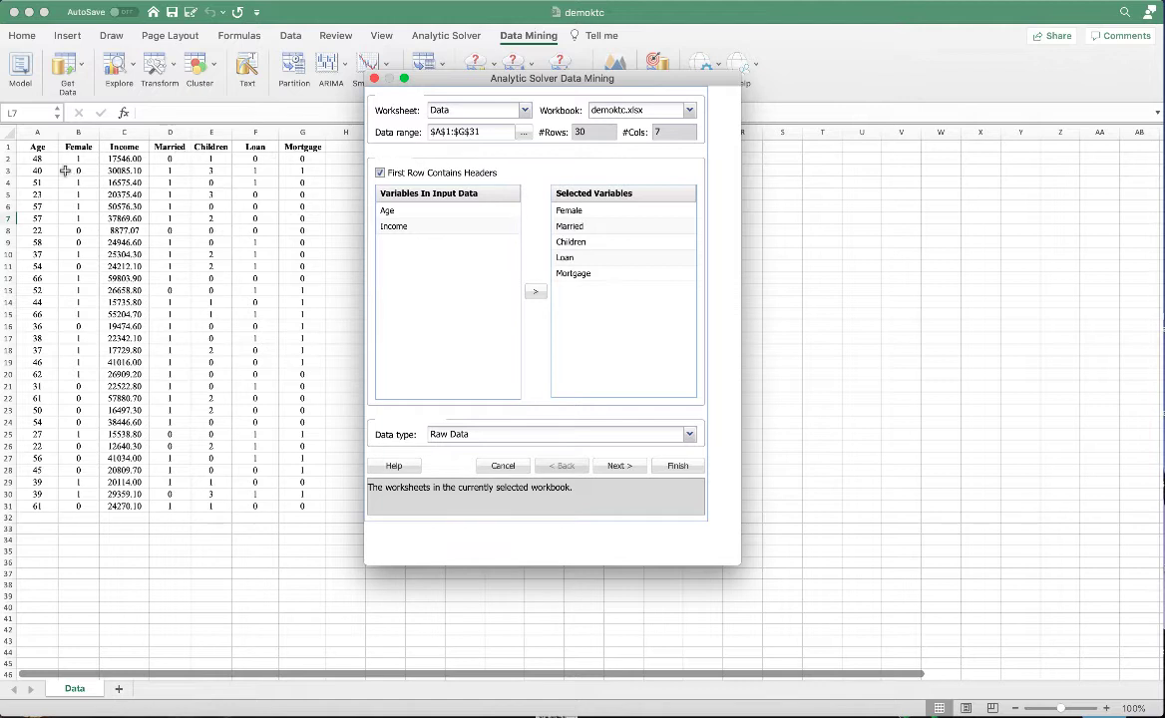
# Remove Female, Married, Children, Loan and Mortgage from the selected variables
pyautogui.click(599, 210)
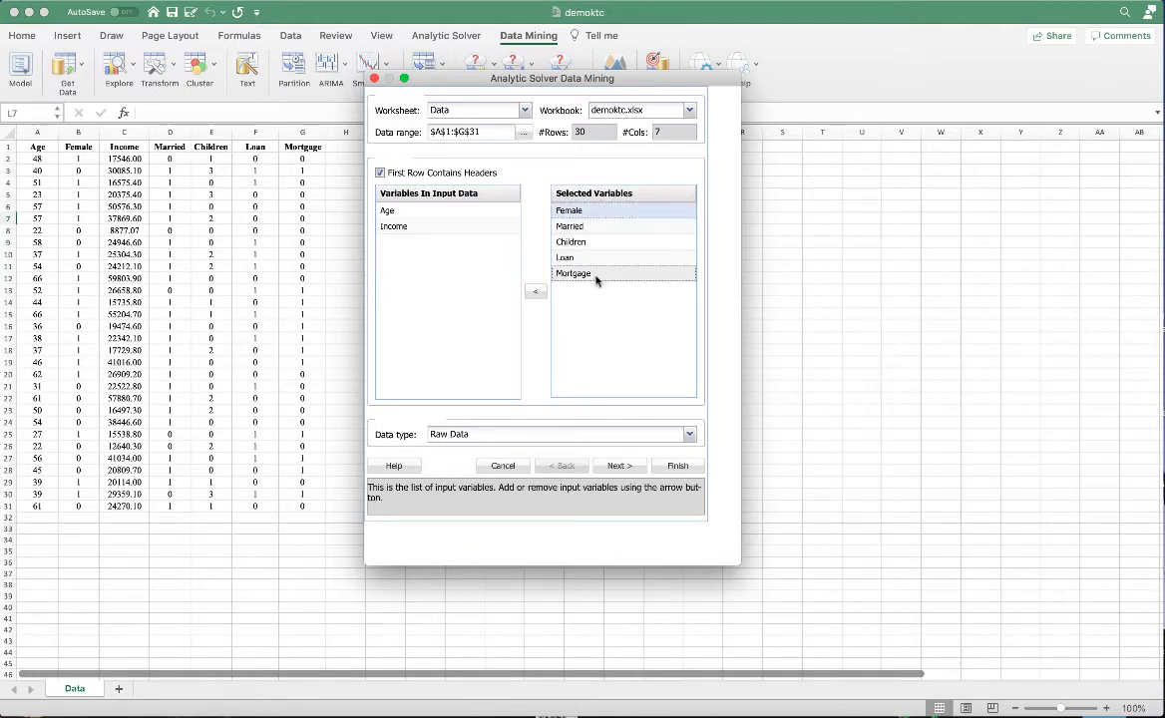
pyautogui.keyDown('shift'); pyautogui.click(597, 273); pyautogui.keyUp('shift')
pyautogui.click(536, 291)
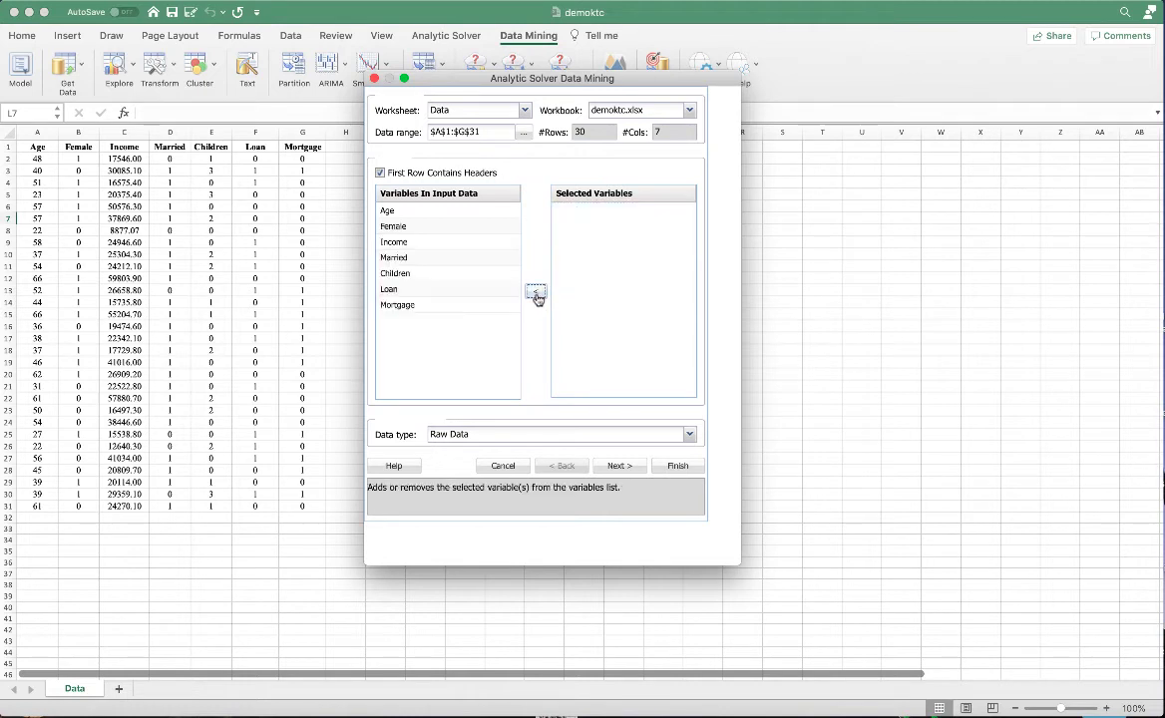
# Add the binary variables Female, Married, Loan and Mortgage to the selected variables
pyautogui.click(423, 228)
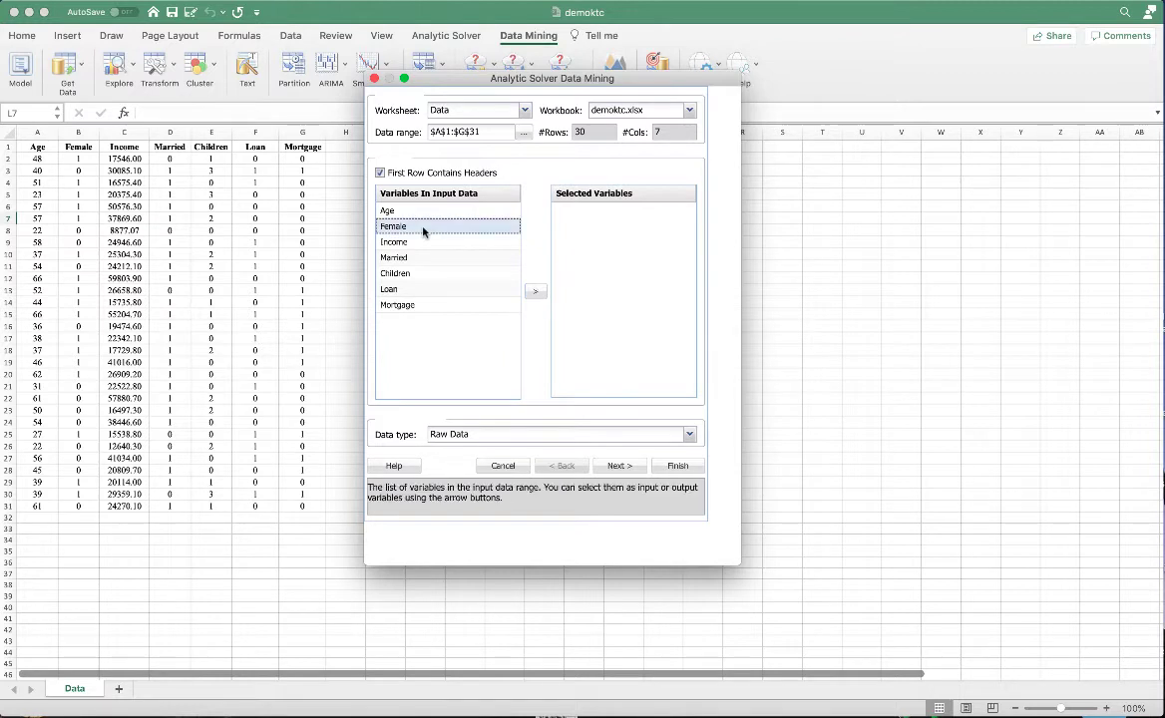
pyautogui.click(535, 293)
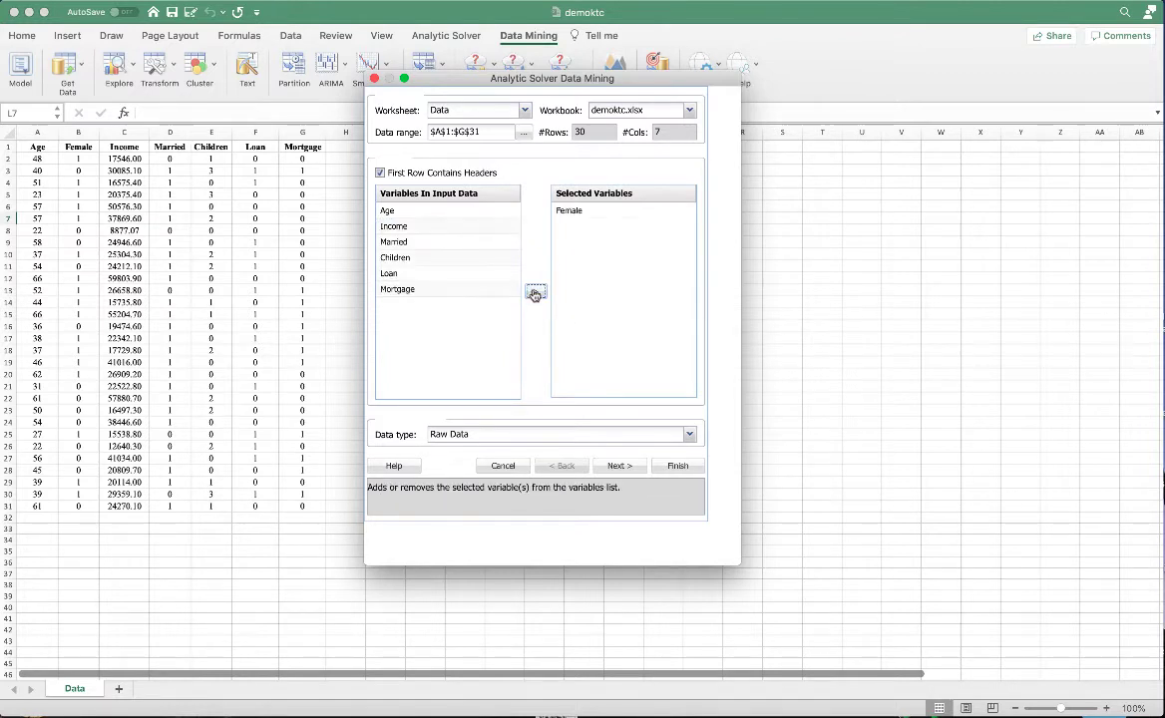
pyautogui.doubleClick(406, 245)
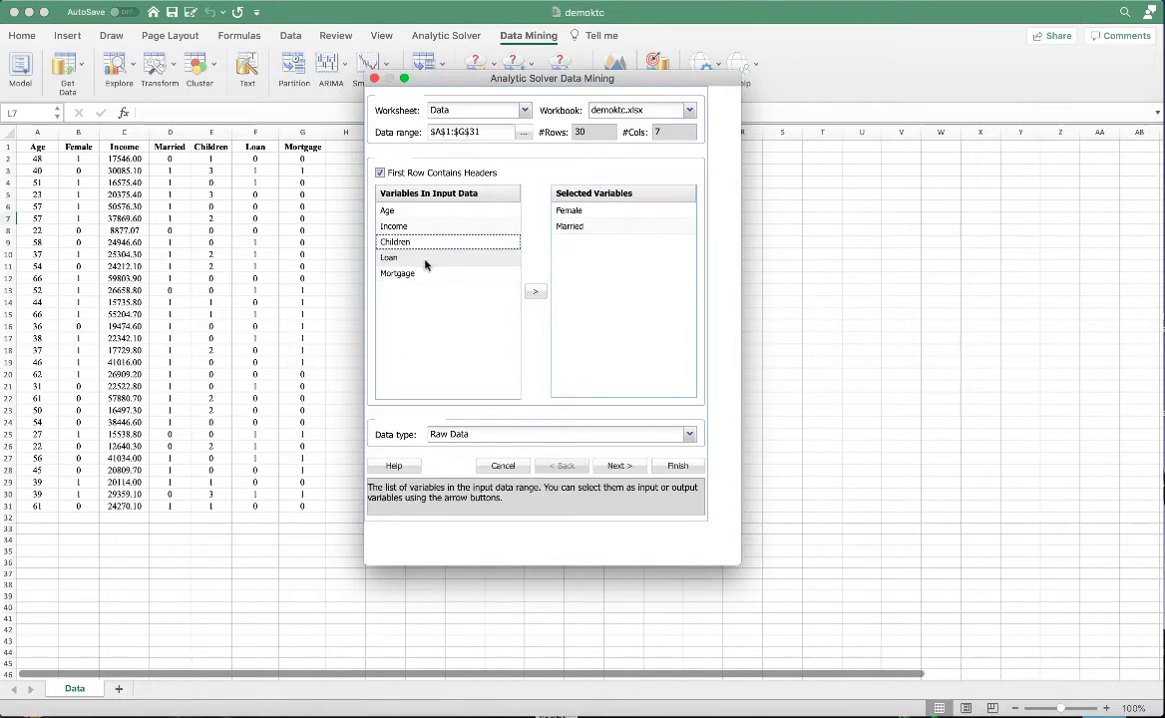
pyautogui.doubleClick(424, 260)
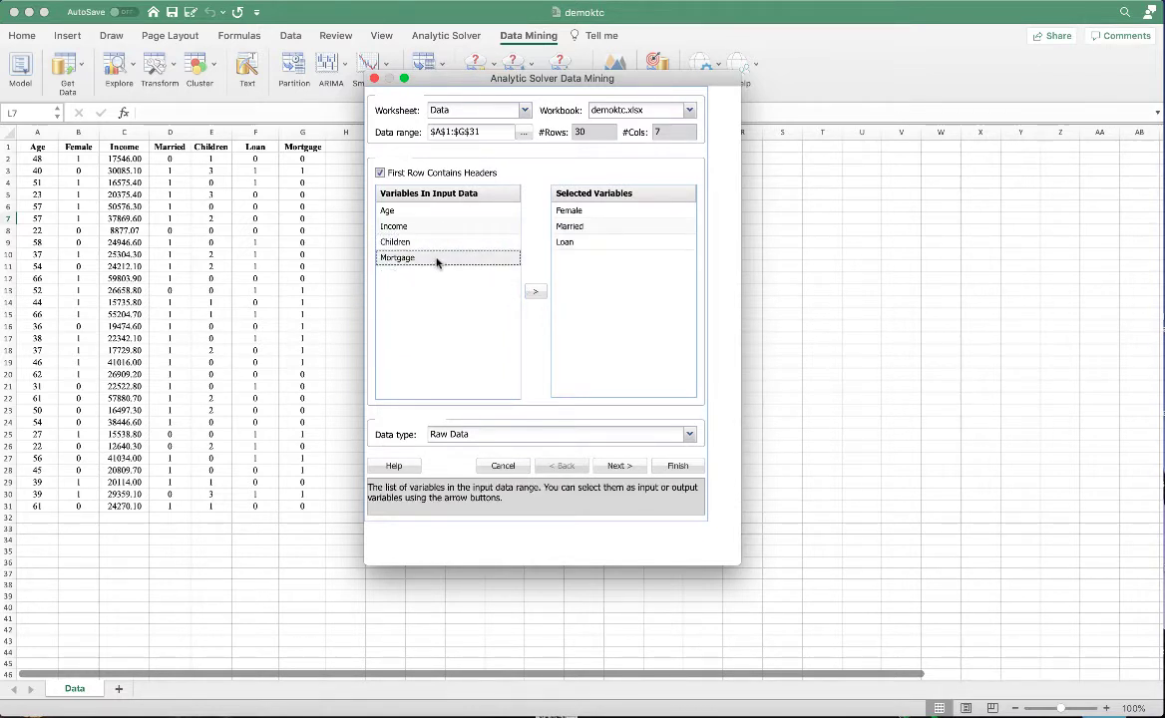
pyautogui.doubleClick(436, 259)
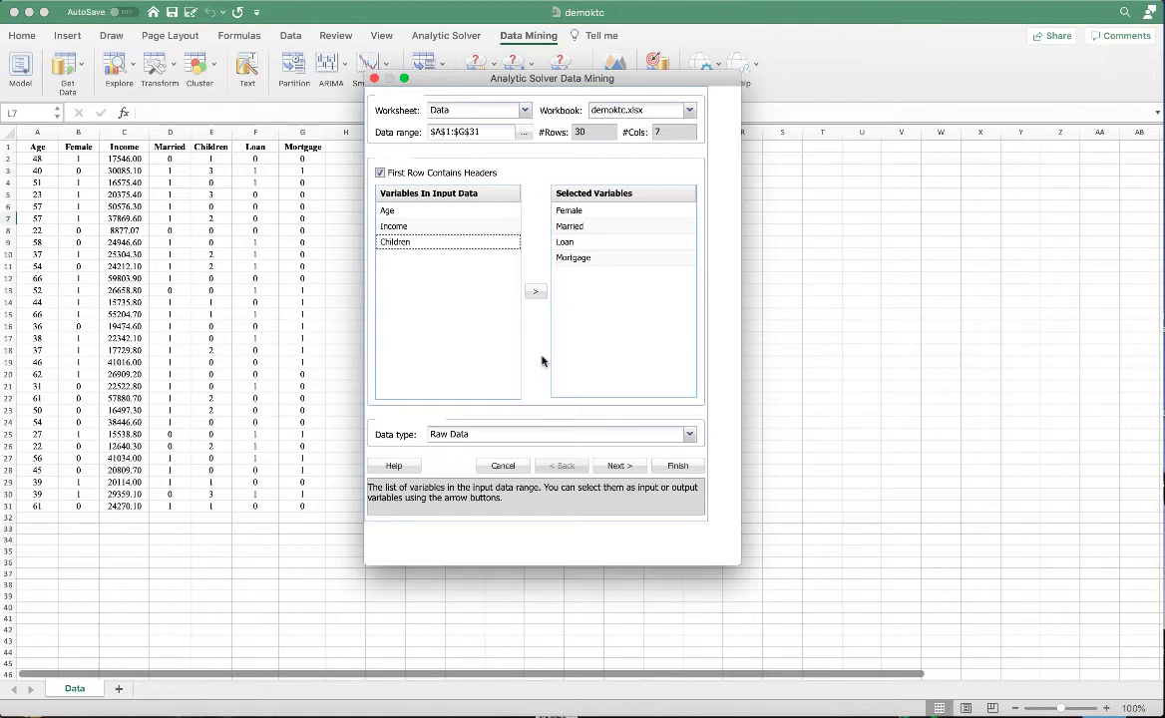
# Choose matching coefficients and group average linkage, and run the clustering with a dendrogram of at most 10 leaves and 3 clusters
pyautogui.click(617, 465)
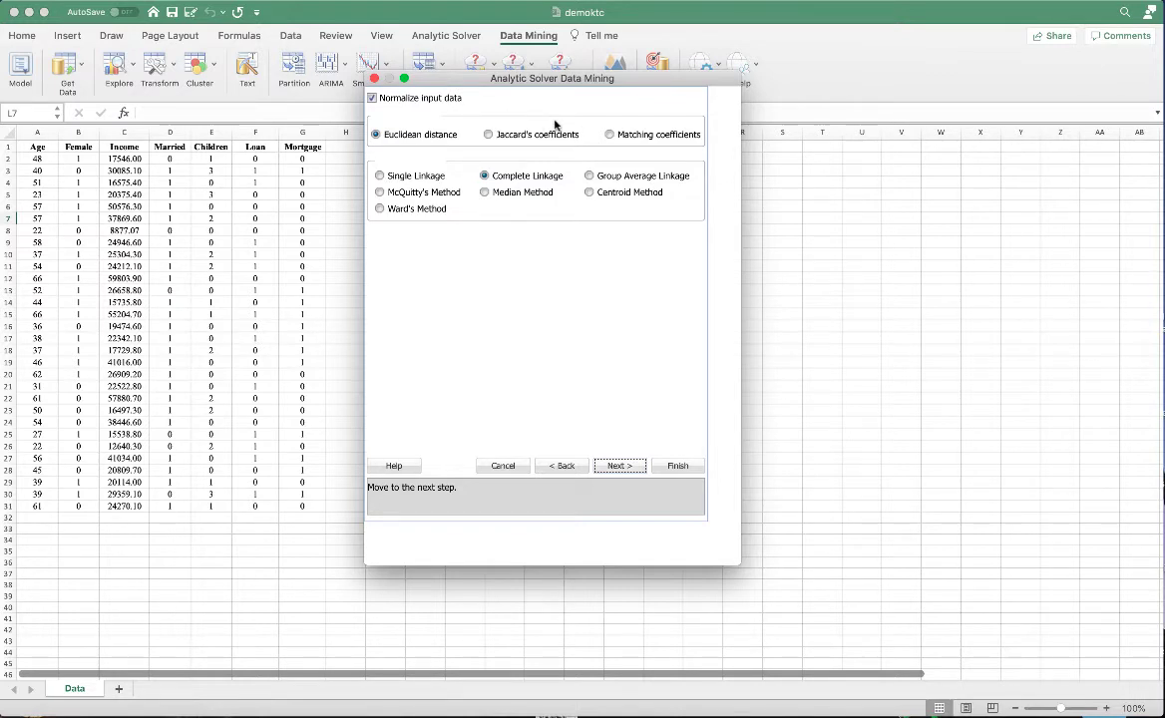
pyautogui.click(610, 134)
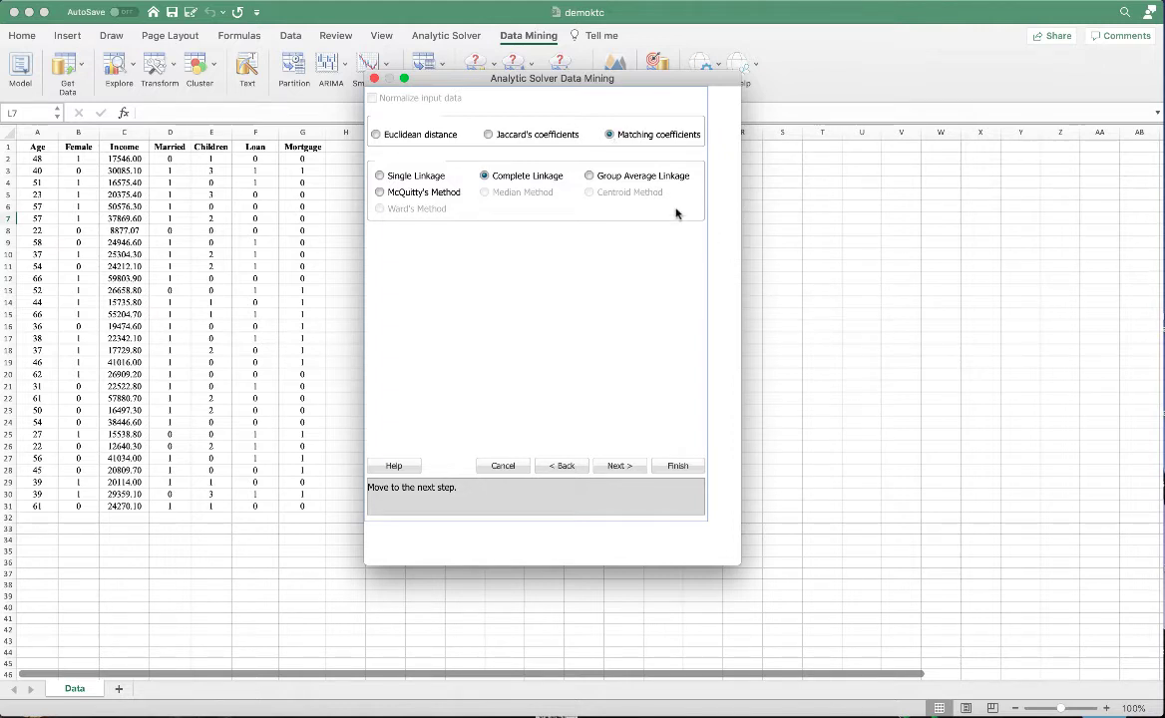
pyautogui.click(590, 175)
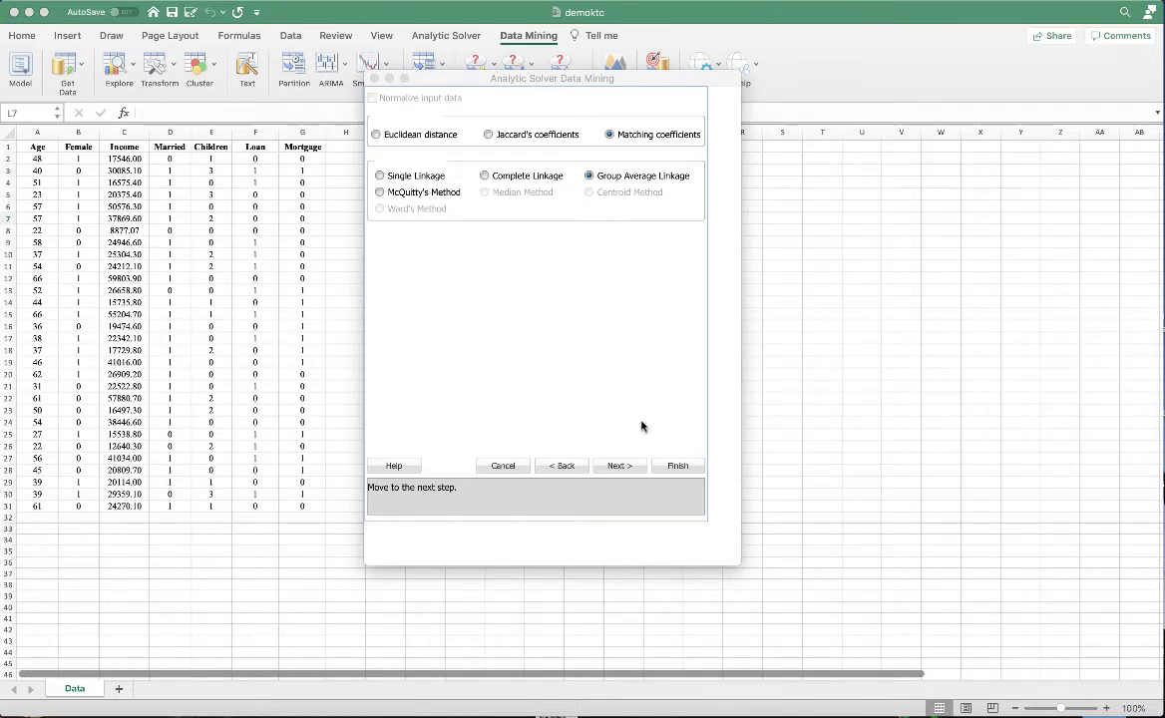
pyautogui.click(619, 465)
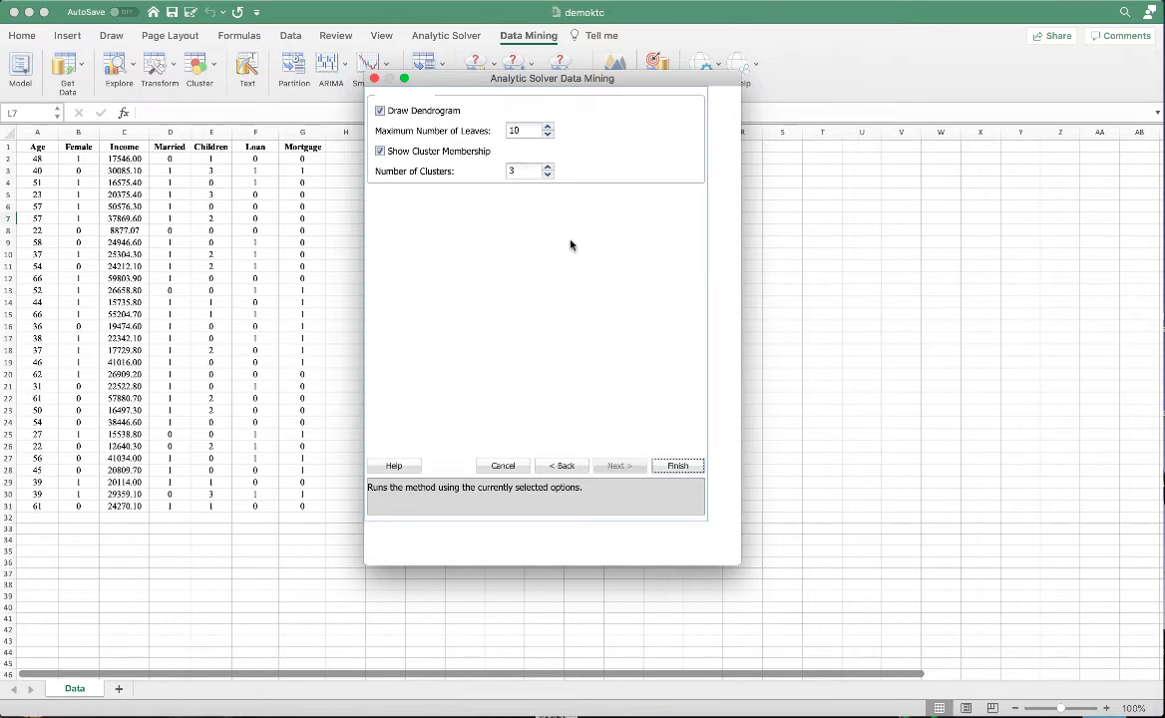
pyautogui.click(678, 467)
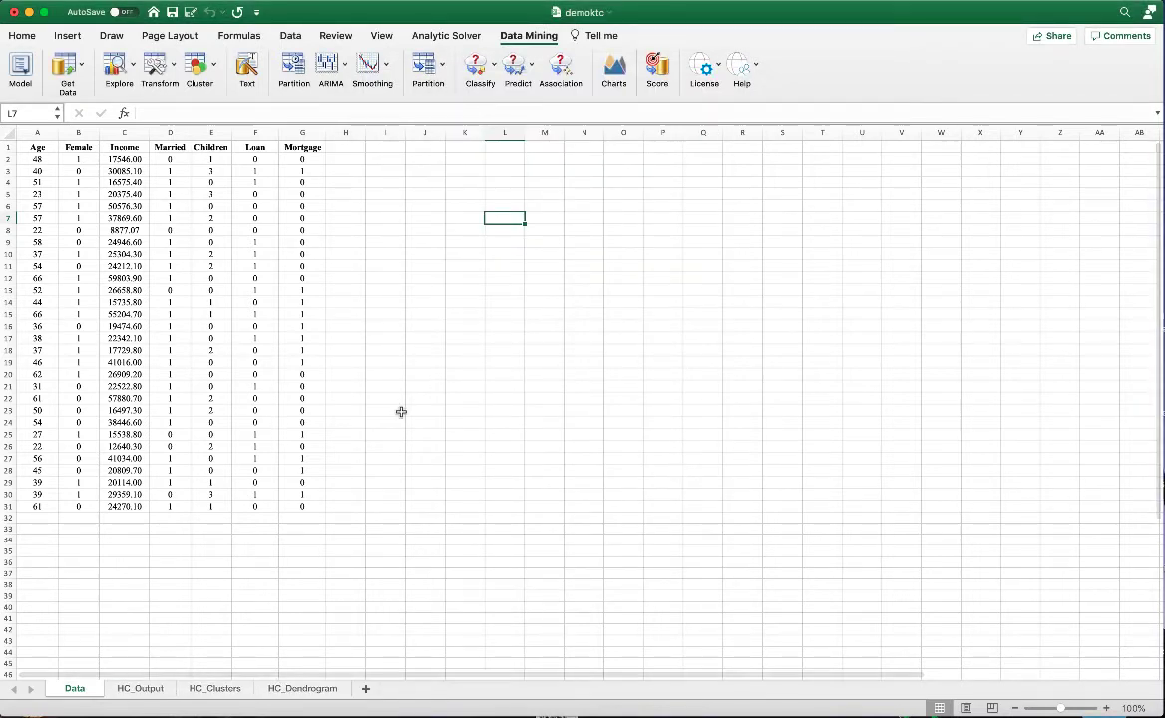
# Examine the inputs and the Clustering Stages table on the HC_Output sheet, checking the merged clusters and distances of the first two stages
pyautogui.click(153, 696)
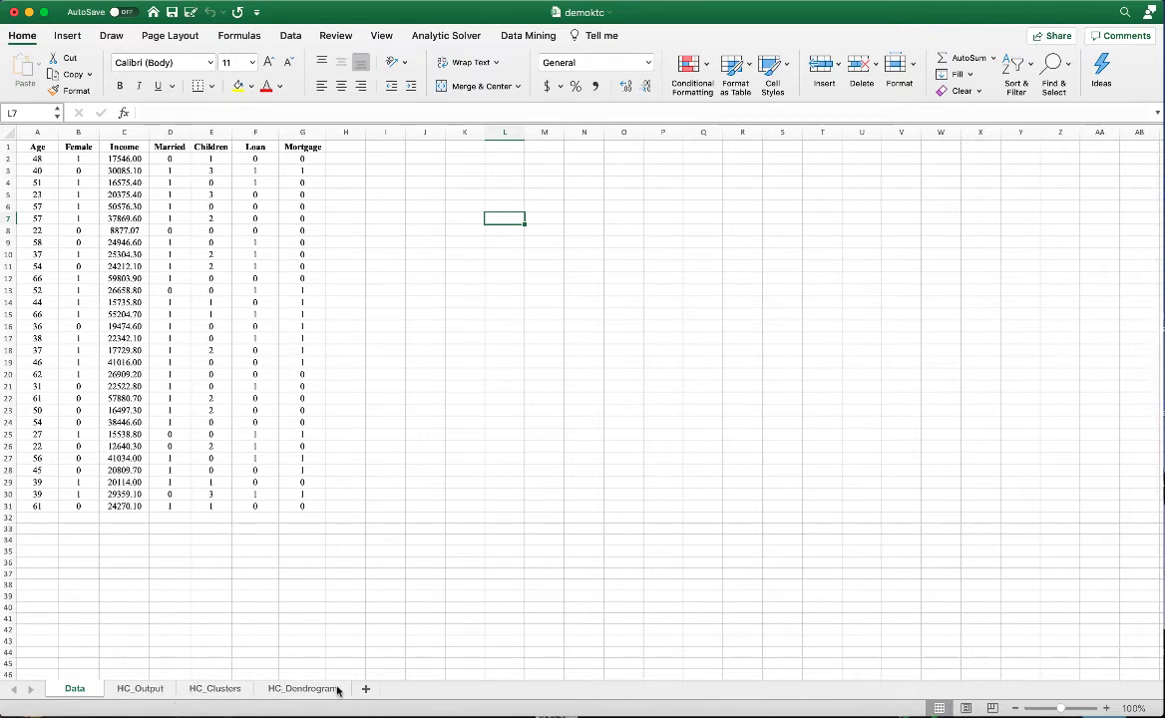
pyautogui.click(140, 689)
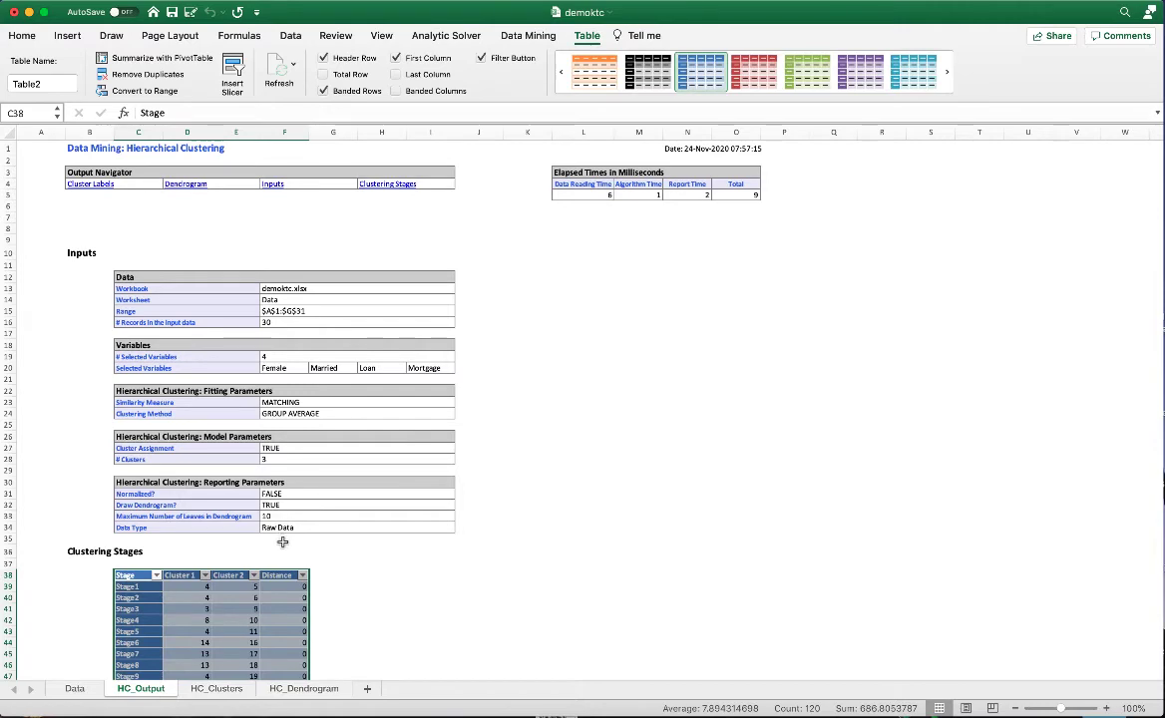
pyautogui.scroll(-9, 283, 541)
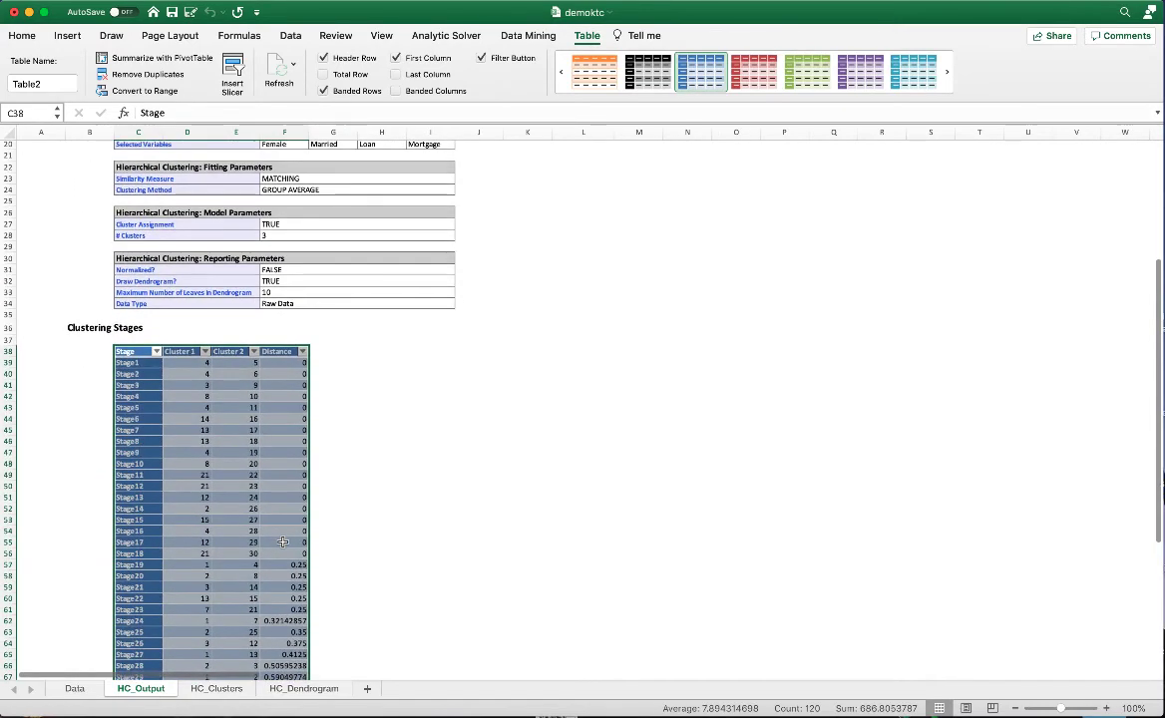
pyautogui.scroll(-1, 282, 540)
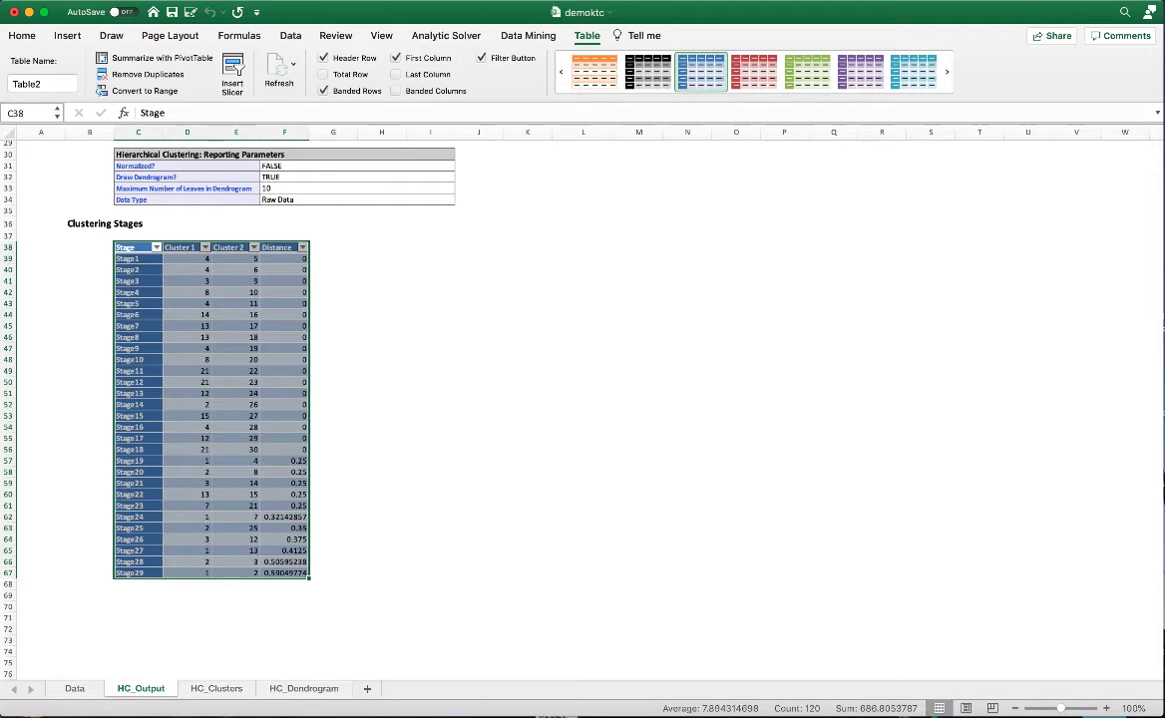
pyautogui.click(196, 259)
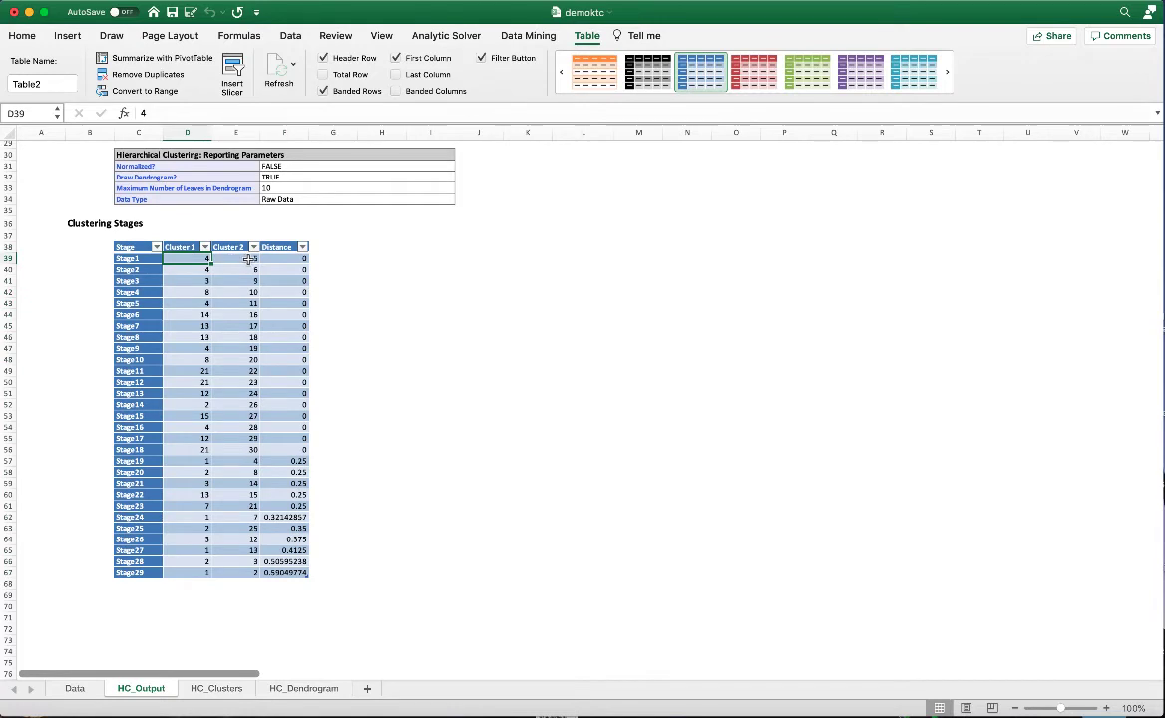
pyautogui.click(248, 259)
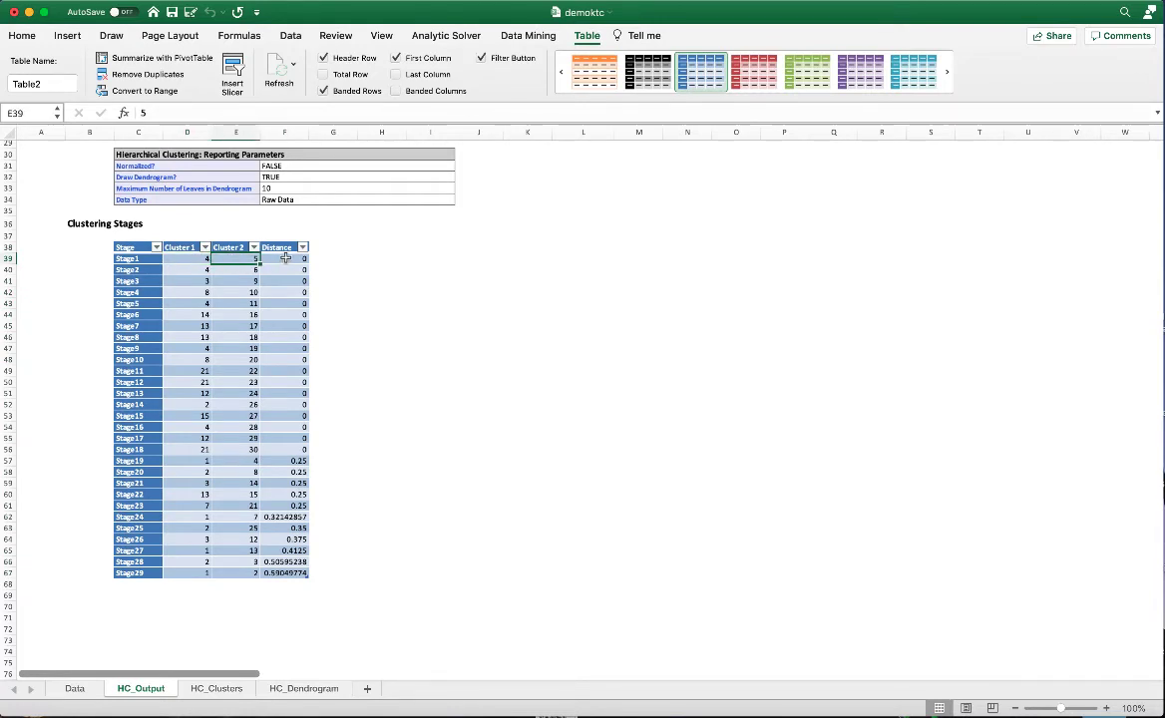
pyautogui.click(285, 258)
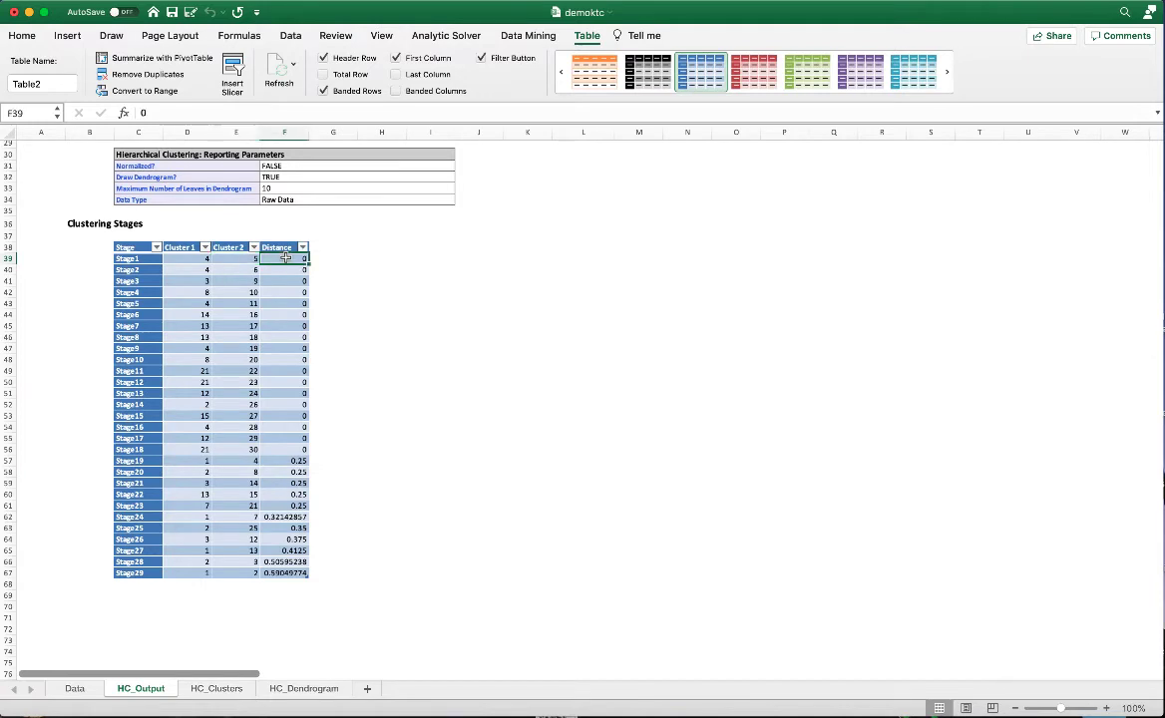
pyautogui.click(199, 269)
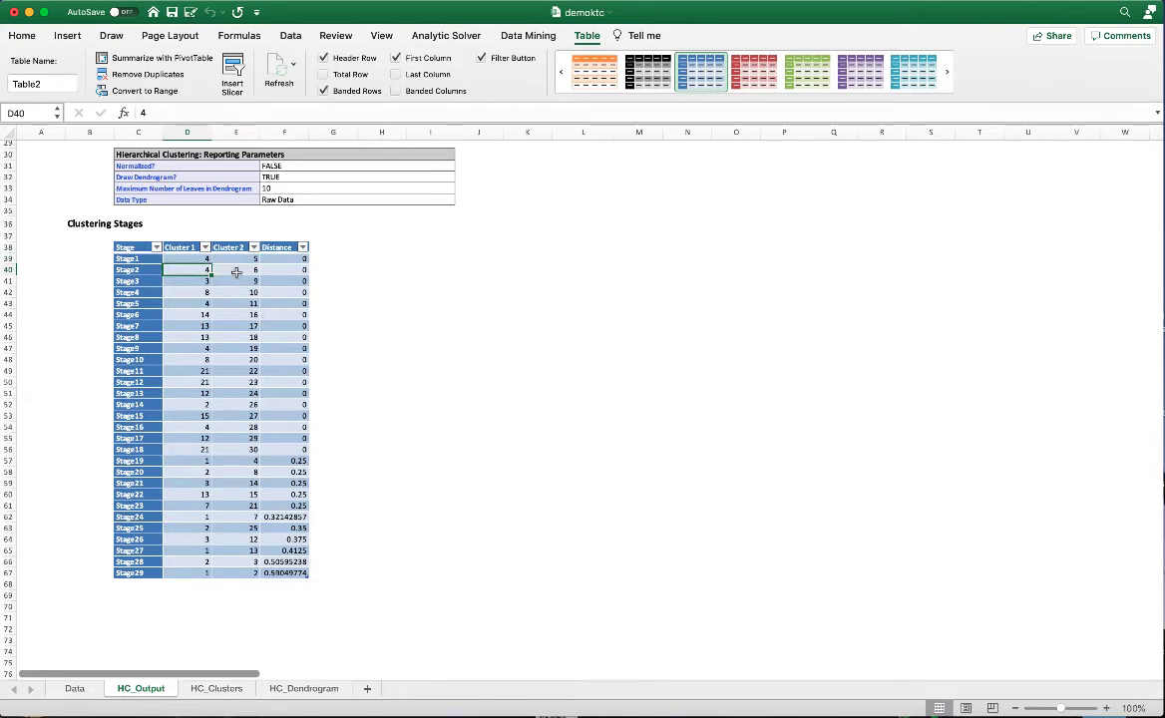
pyautogui.click(237, 272)
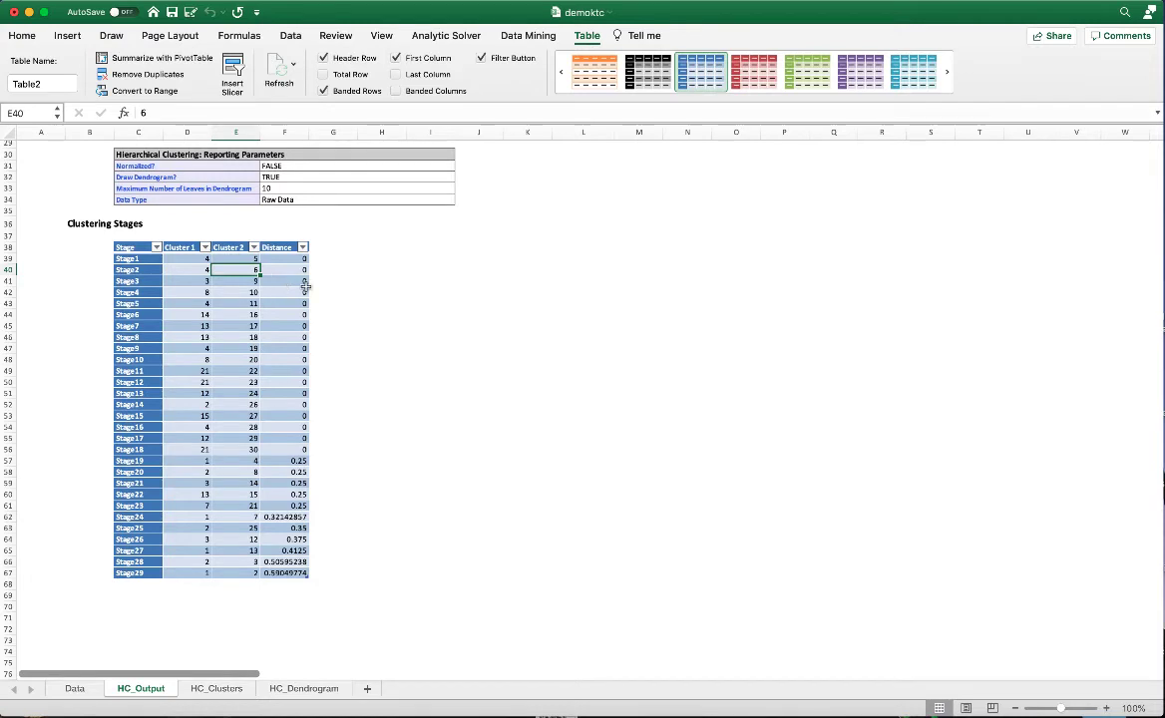
# Review the cluster assigned to each record in the Cluster Labels table on the HC_Clusters sheet
pyautogui.hotkey('ctrl', 'pagedown')
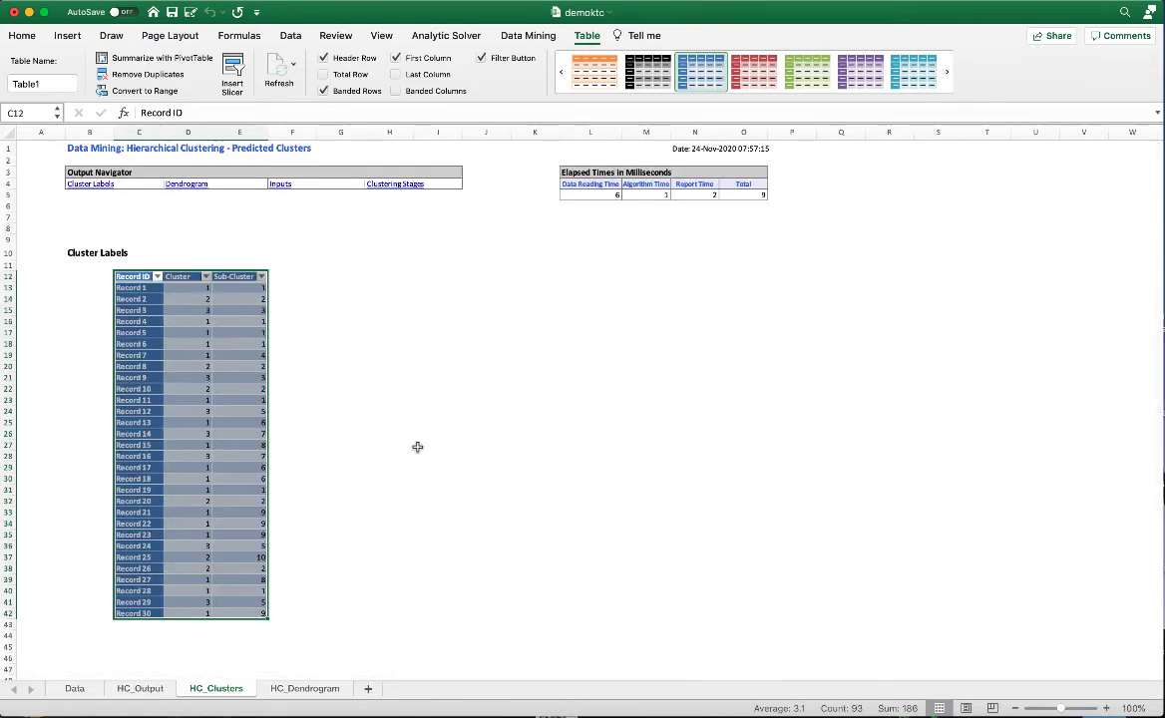
pyautogui.click(443, 301)
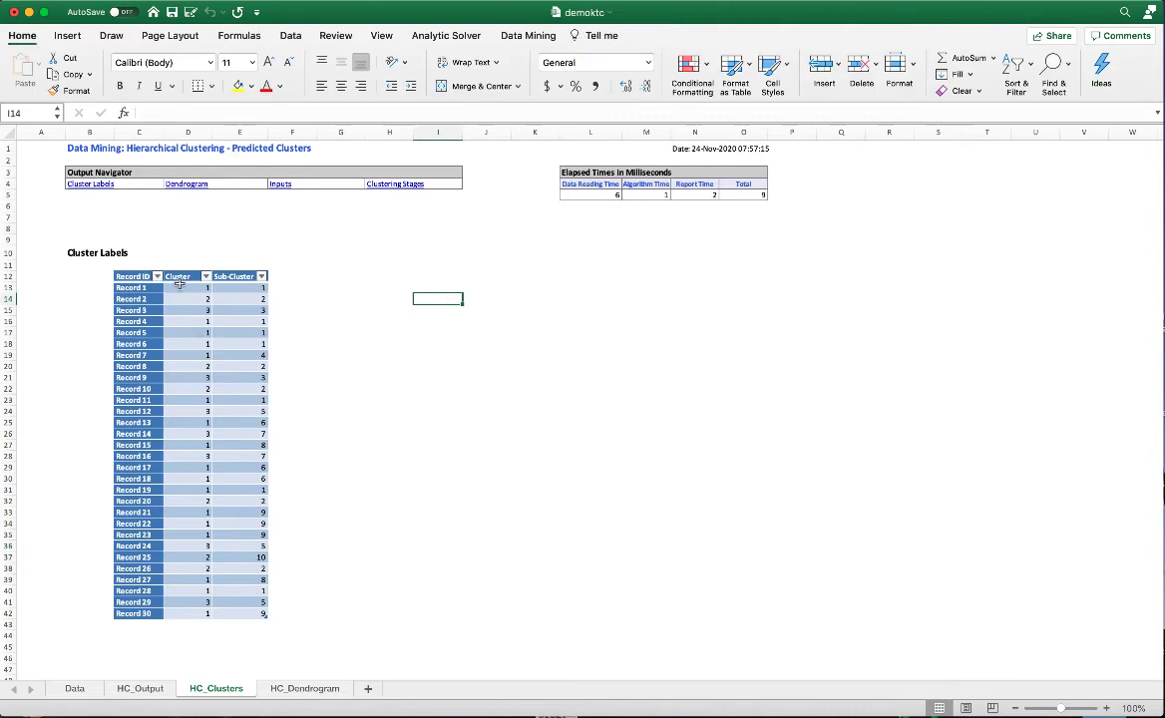
pyautogui.moveTo(179, 288); pyautogui.dragTo(184, 614)
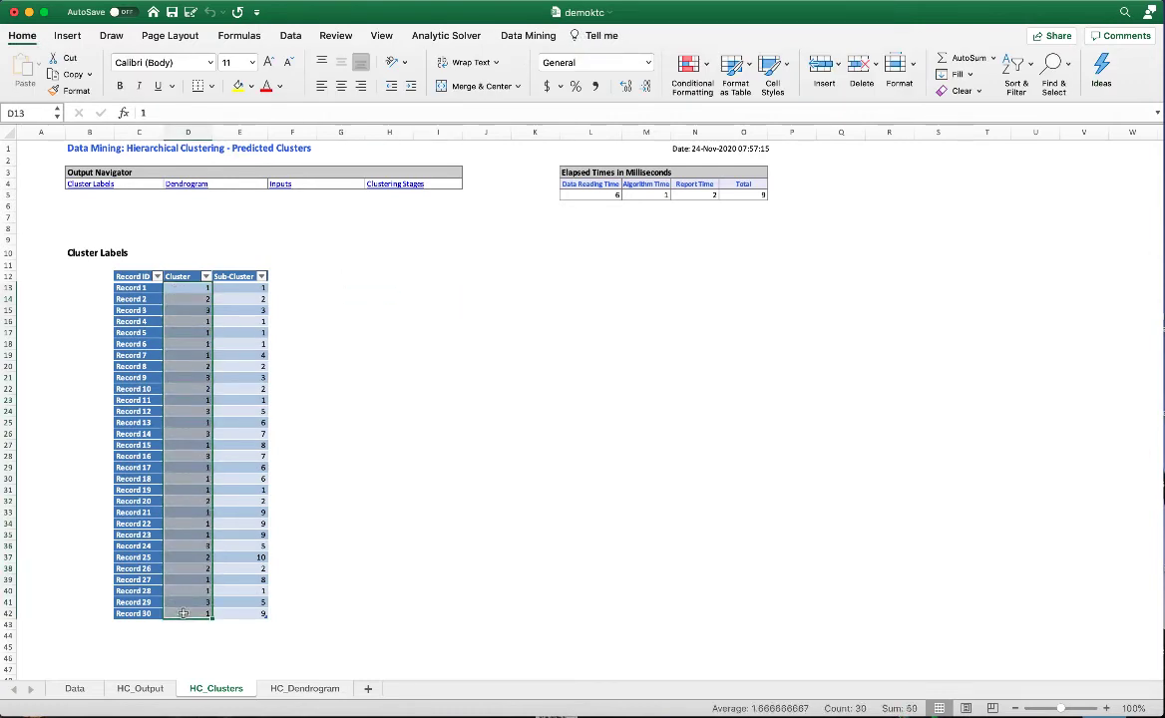
pyautogui.moveTo(184, 321); pyautogui.dragTo(183, 288)
pyautogui.click(184, 288)
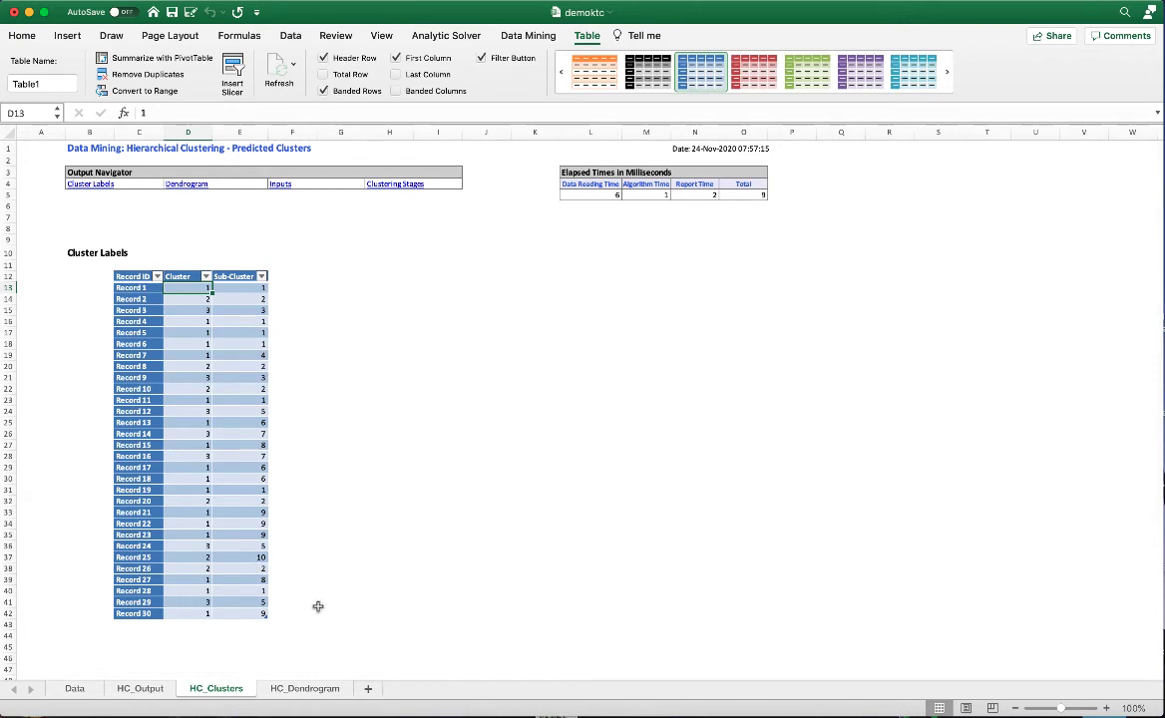
# View the sub-cluster legend on the HC_Dendrogram sheet and the dendrogram chart in the separate dendrogram image, and return to the workbook
pyautogui.click(304, 688)
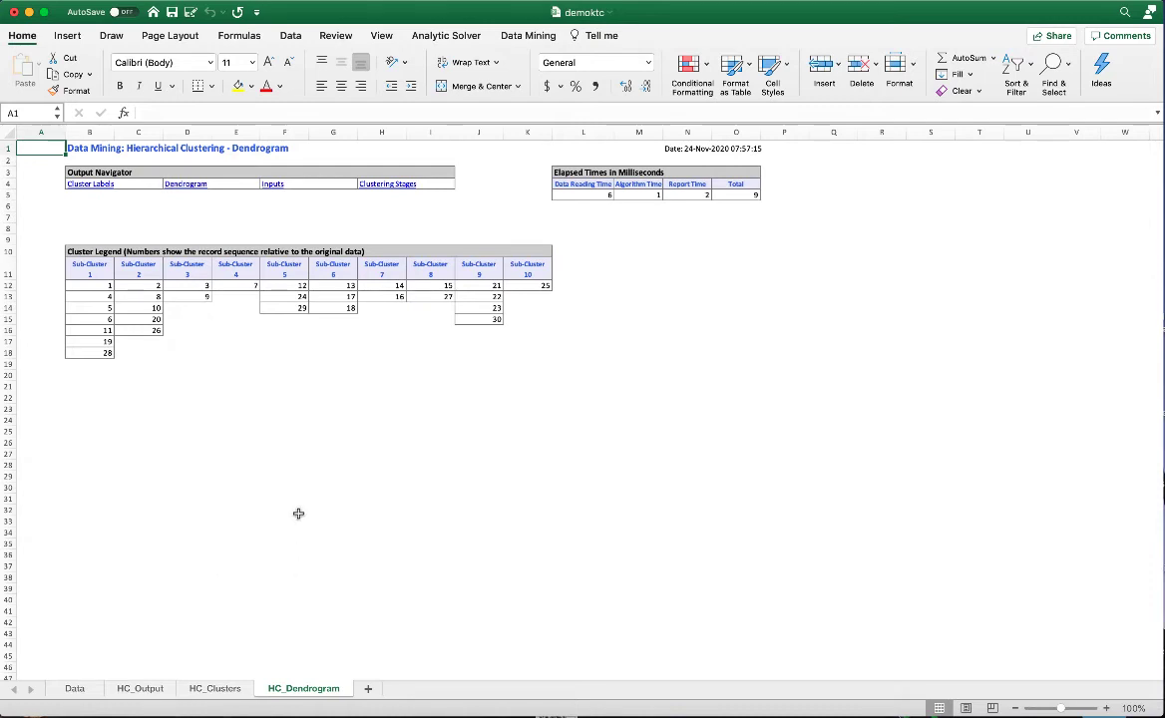
pyautogui.press('super+Tab')
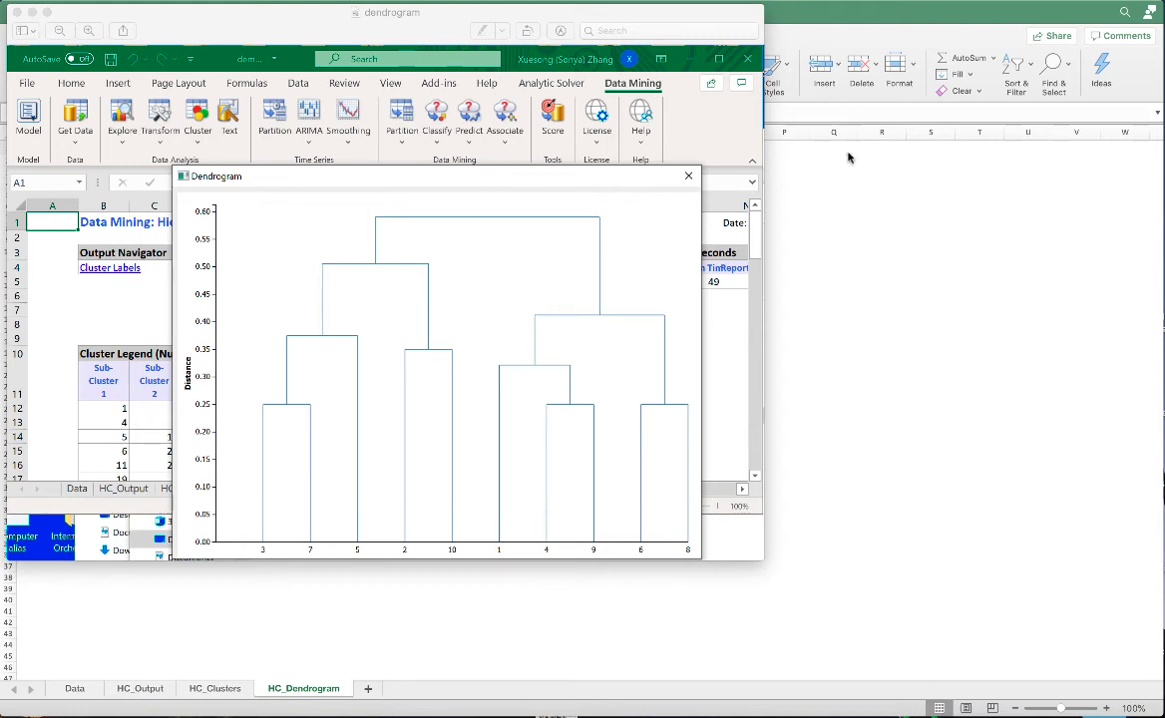
pyautogui.click(791, 252)
# Revisit the cluster labels on HC_Clusters and the clustering stages on HC_Output
pyautogui.click(222, 688)
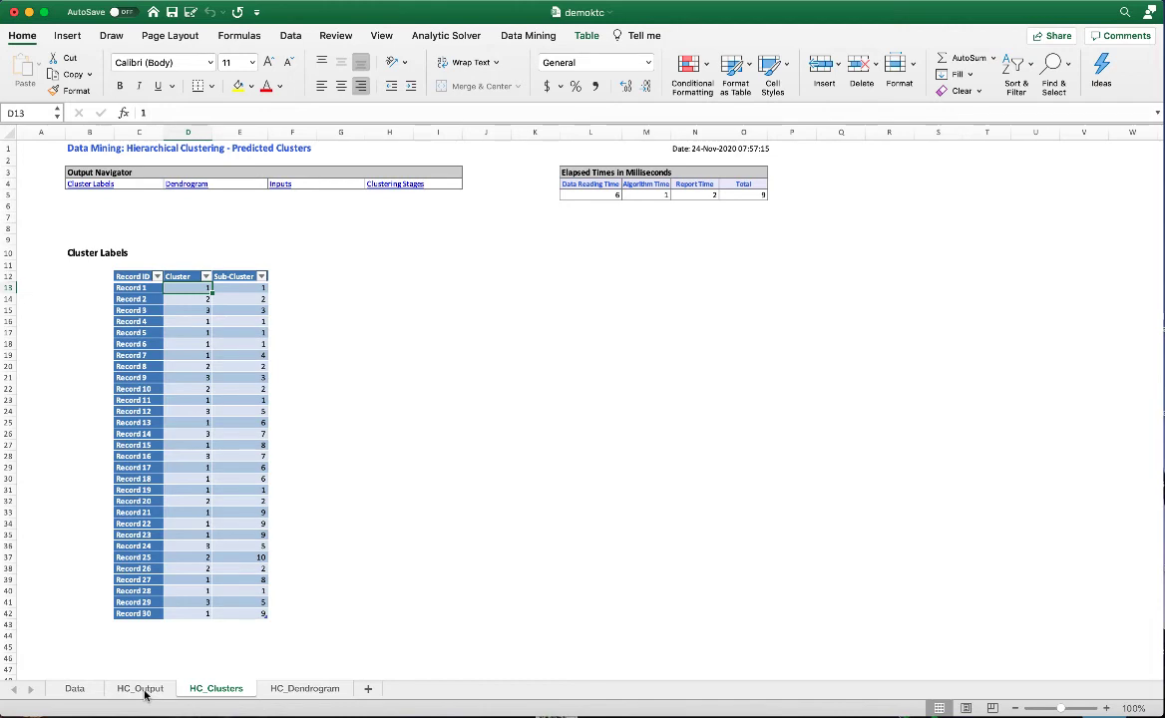
pyautogui.click(141, 689)
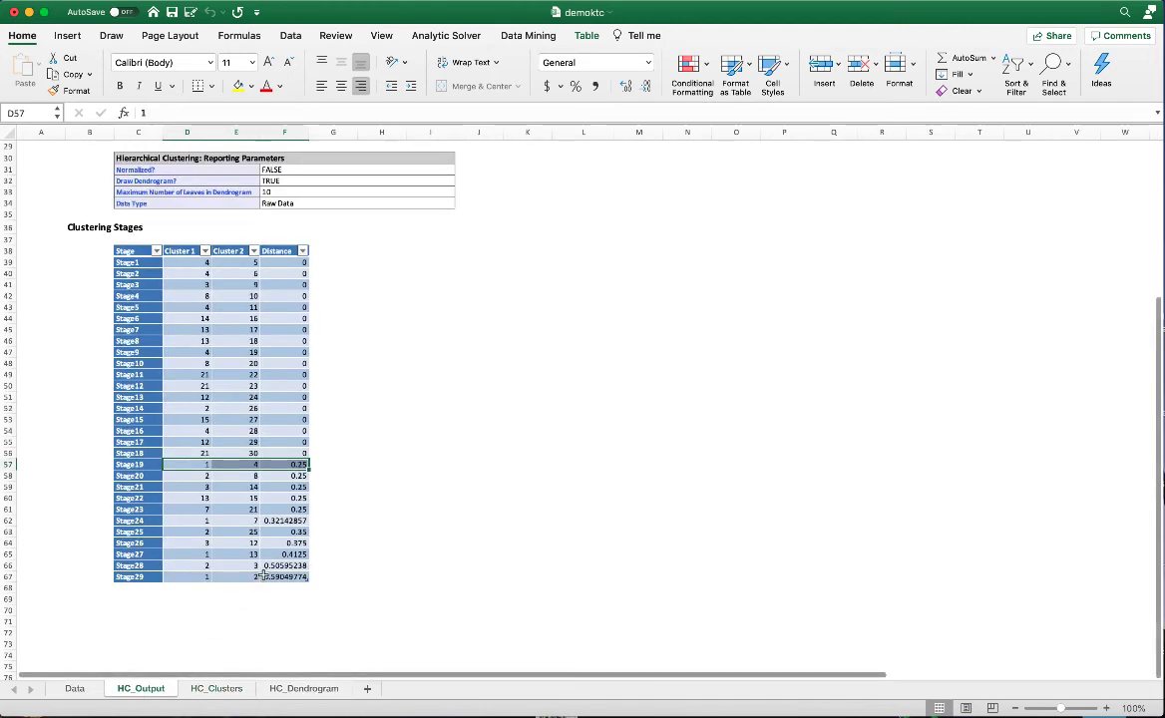
# Copy the whole customer table from the Data sheet and paste it beside the cluster labels on HC_Clusters, starting at F12
pyautogui.click(75, 689)
pyautogui.moveTo(38, 148); pyautogui.dragTo(302, 509)
pyautogui.press('super+c')
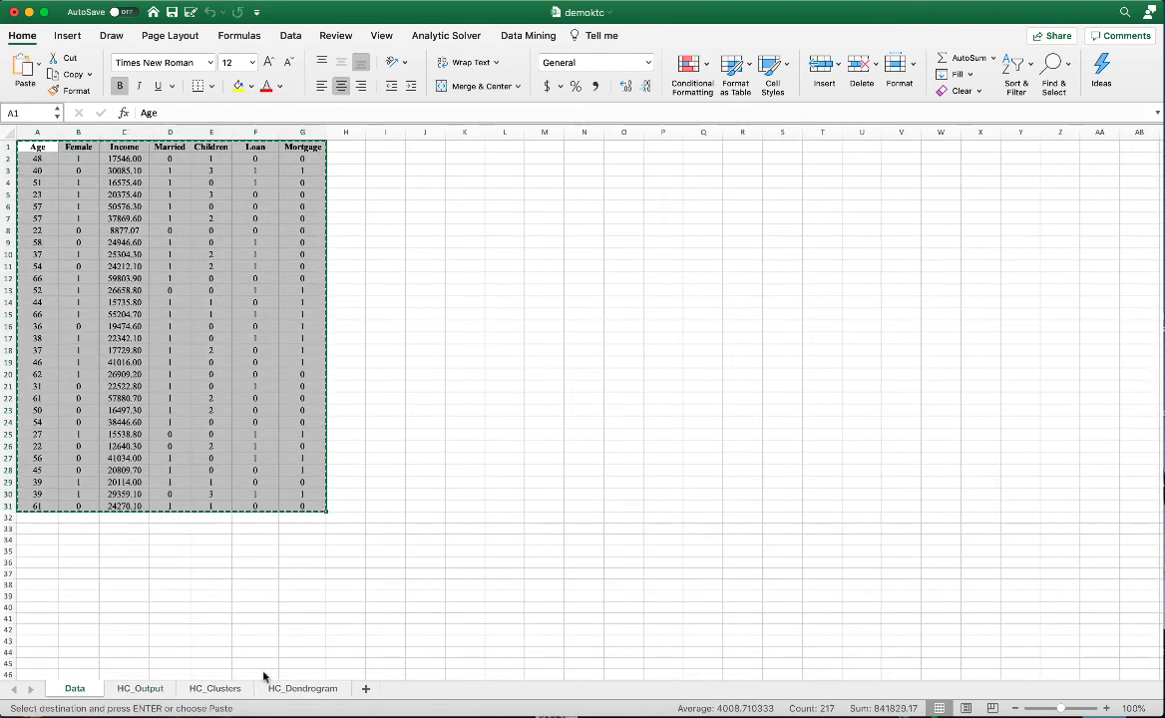
pyautogui.click(216, 690)
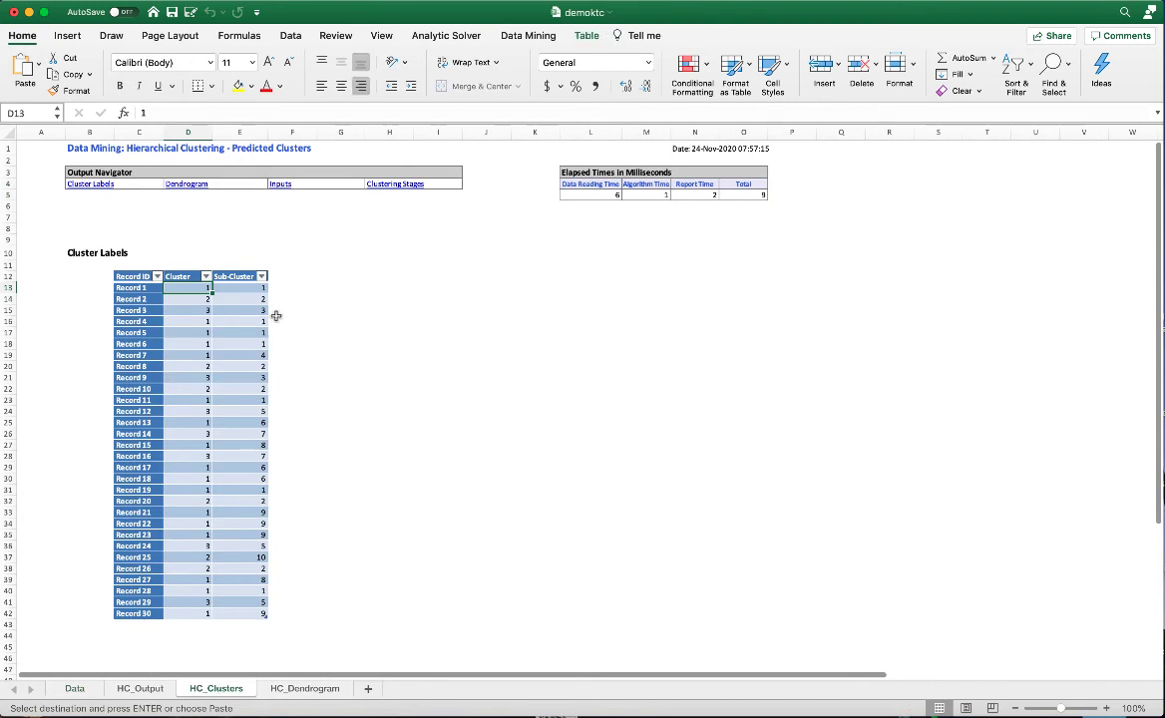
pyautogui.click(284, 277)
pyautogui.press('super+v')
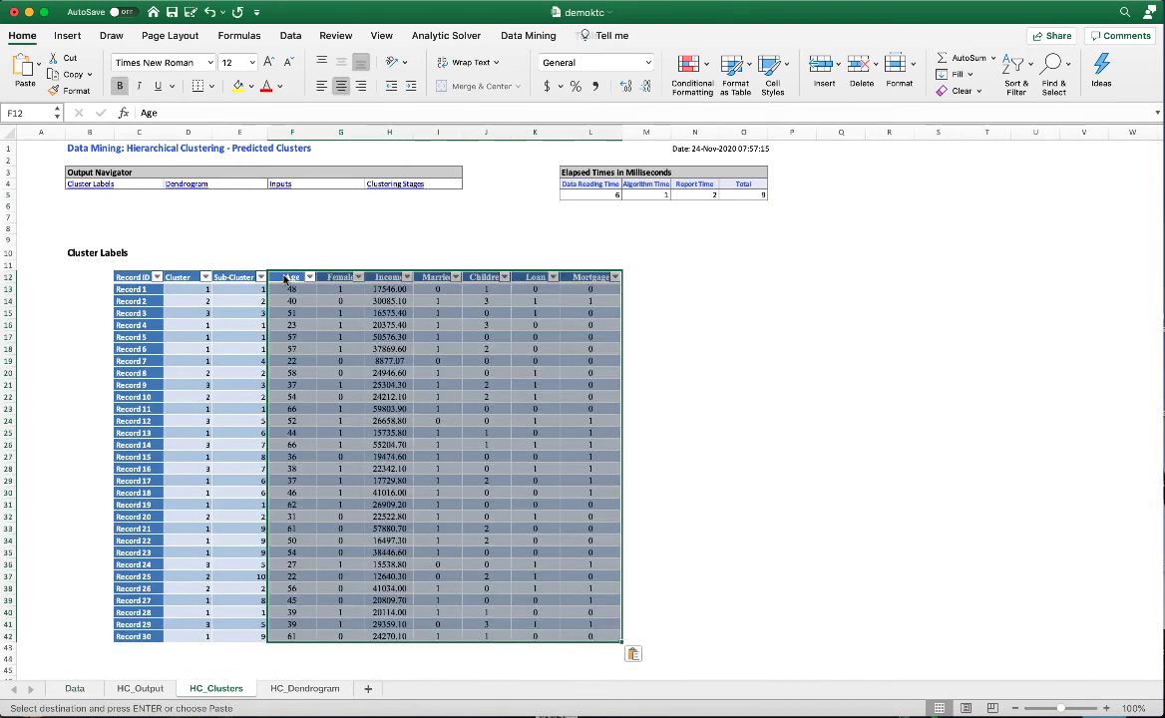
# Create a PivotTable from the combined cluster and customer table, placed on the existing HC_Clusters sheet at Q13
pyautogui.moveTo(132, 278); pyautogui.dragTo(602, 636)
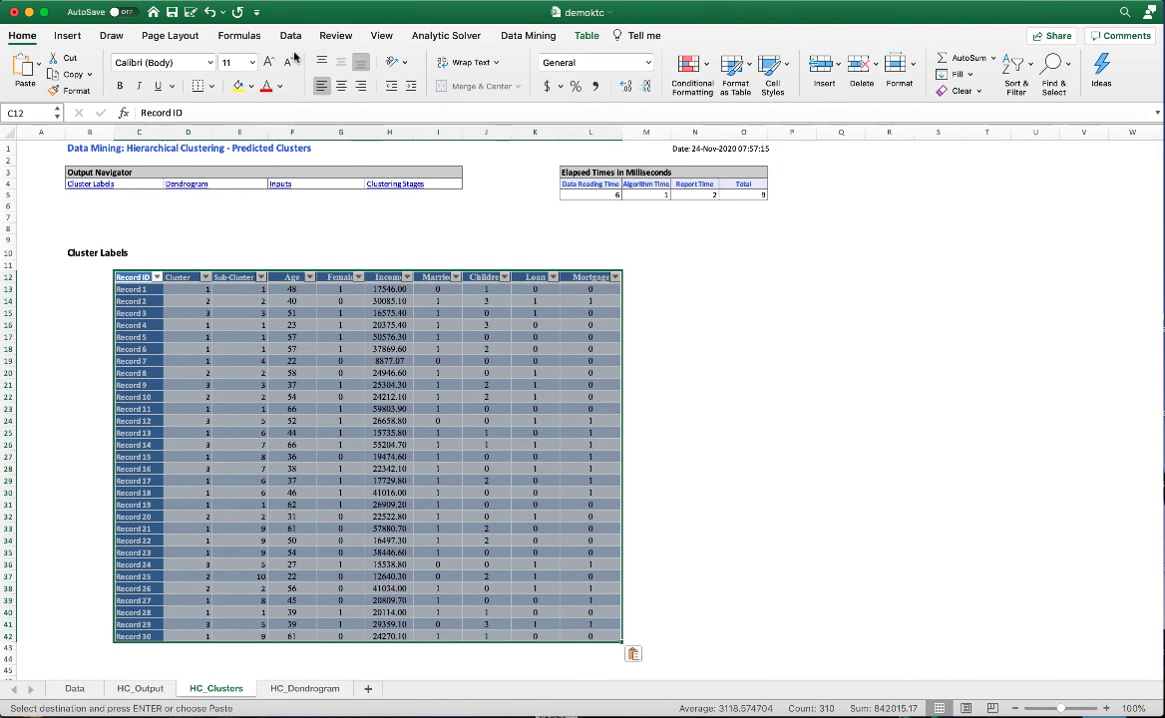
pyautogui.click(70, 36)
pyautogui.click(28, 72)
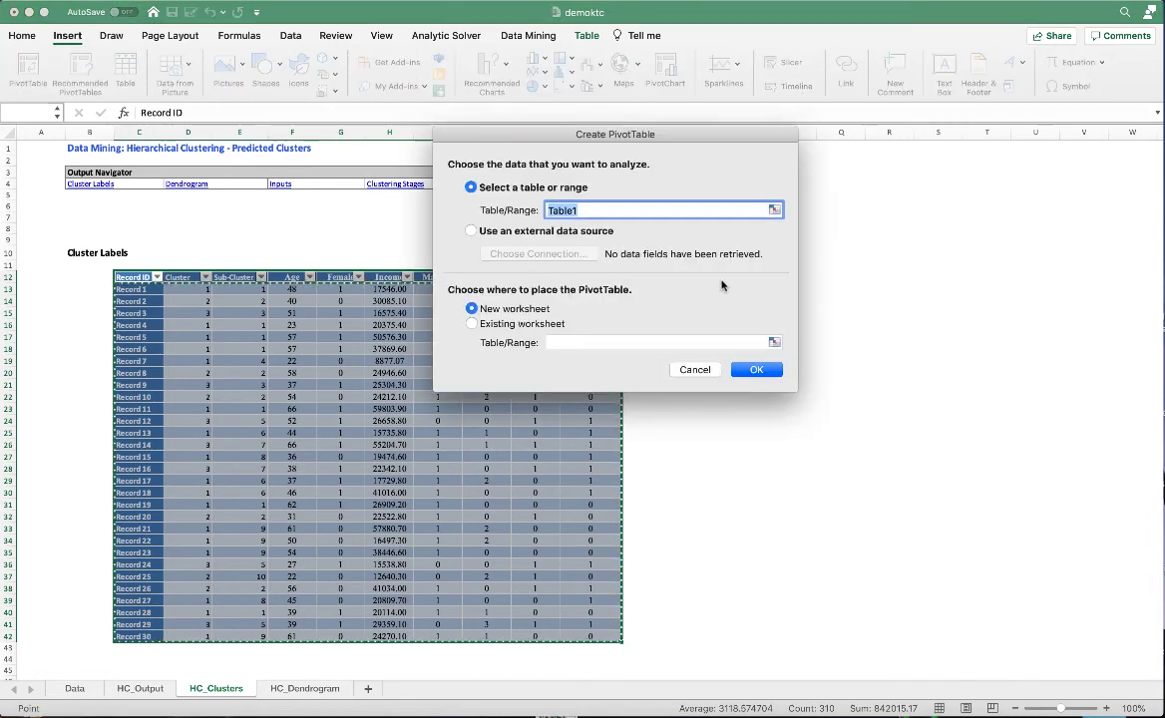
pyautogui.click(529, 324)
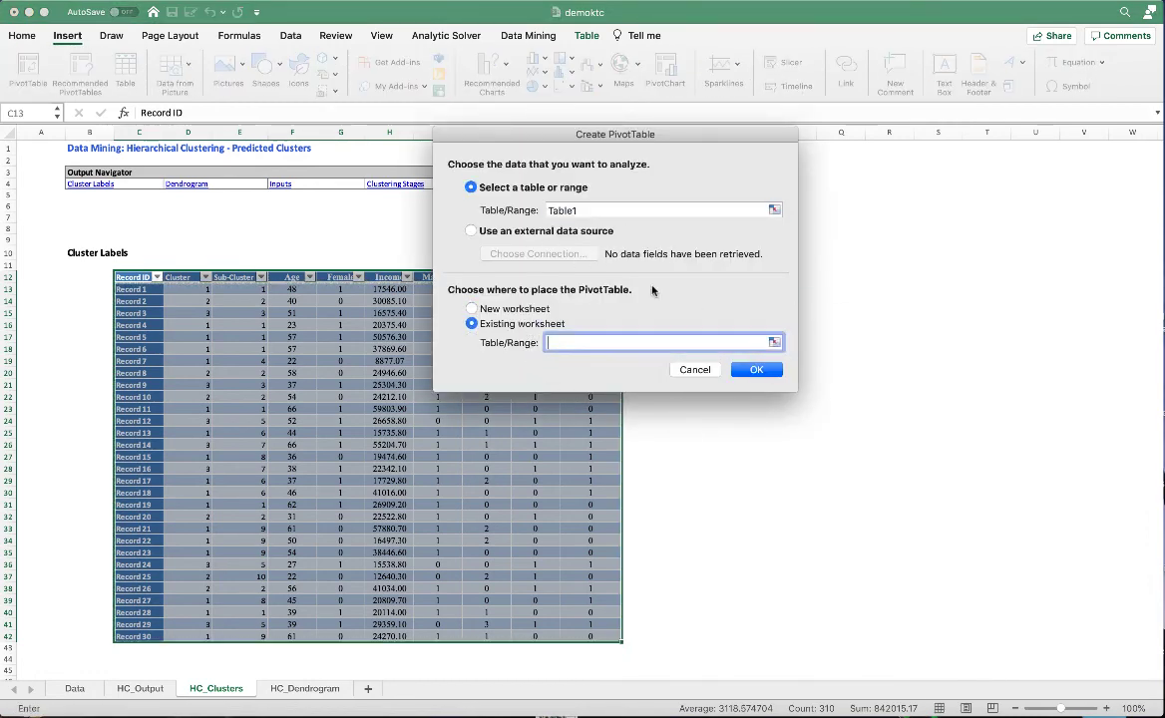
pyautogui.click(819, 290)
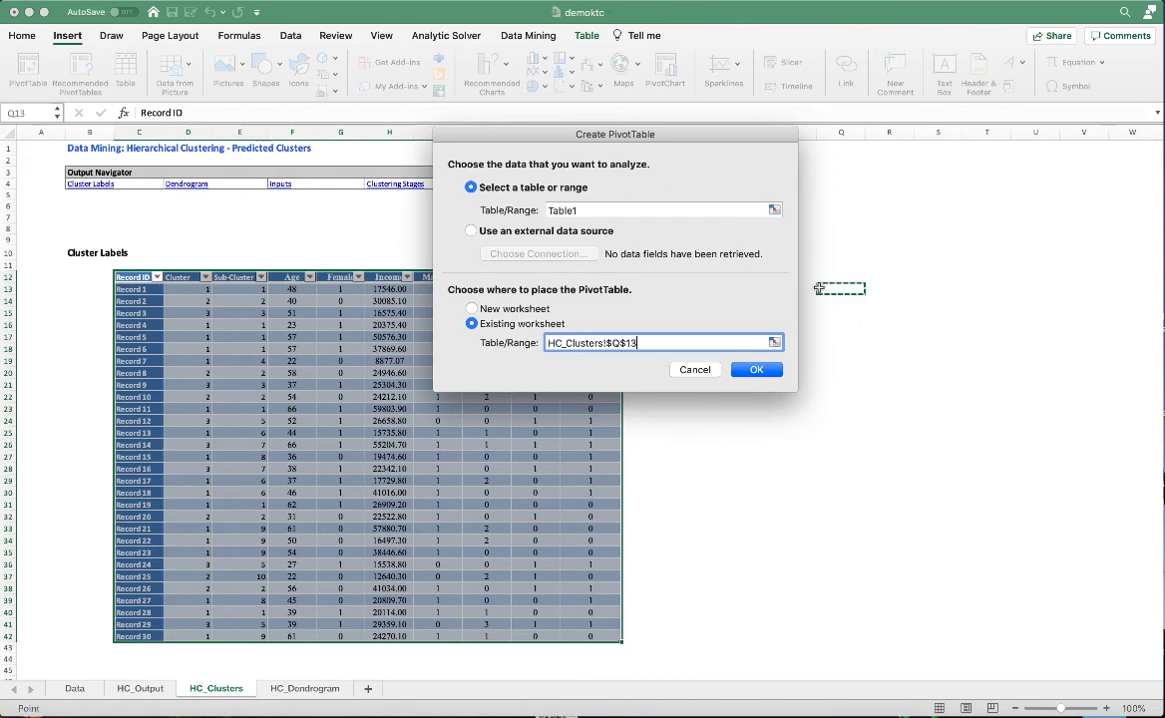
pyautogui.click(755, 371)
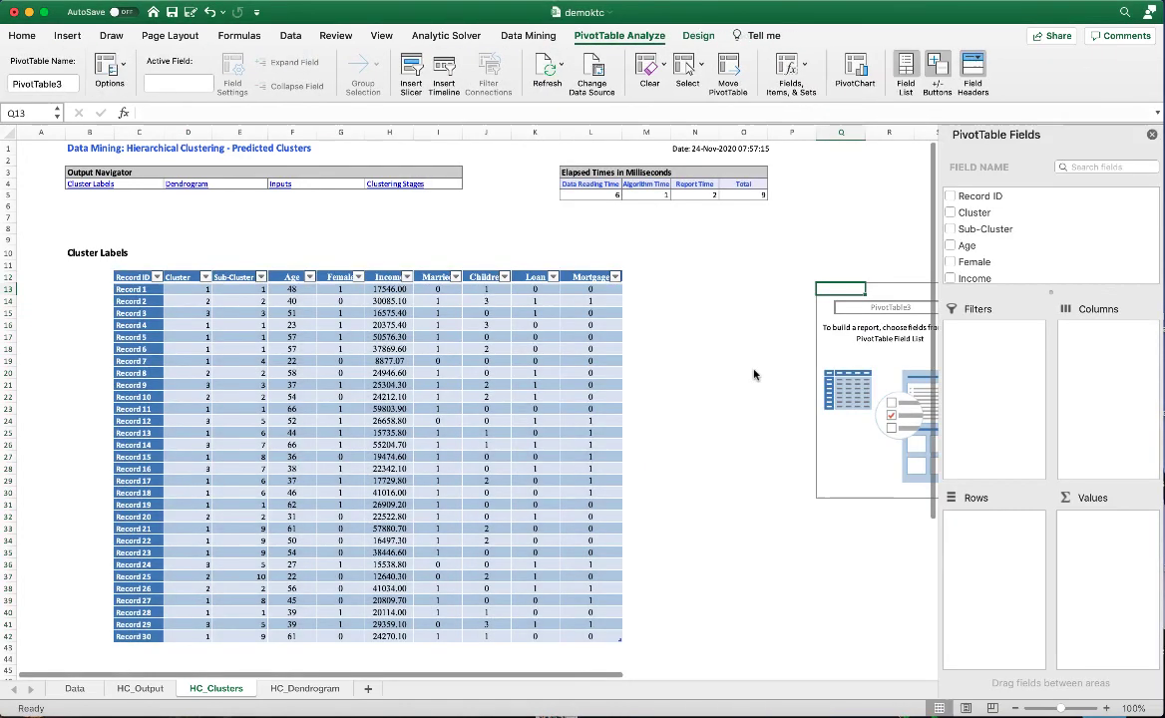
# Build the PivotTable with Cluster as rows, sums of Female, Married, Loan and Mortgage, and a count of Record ID, and close the field list
pyautogui.click(951, 213)
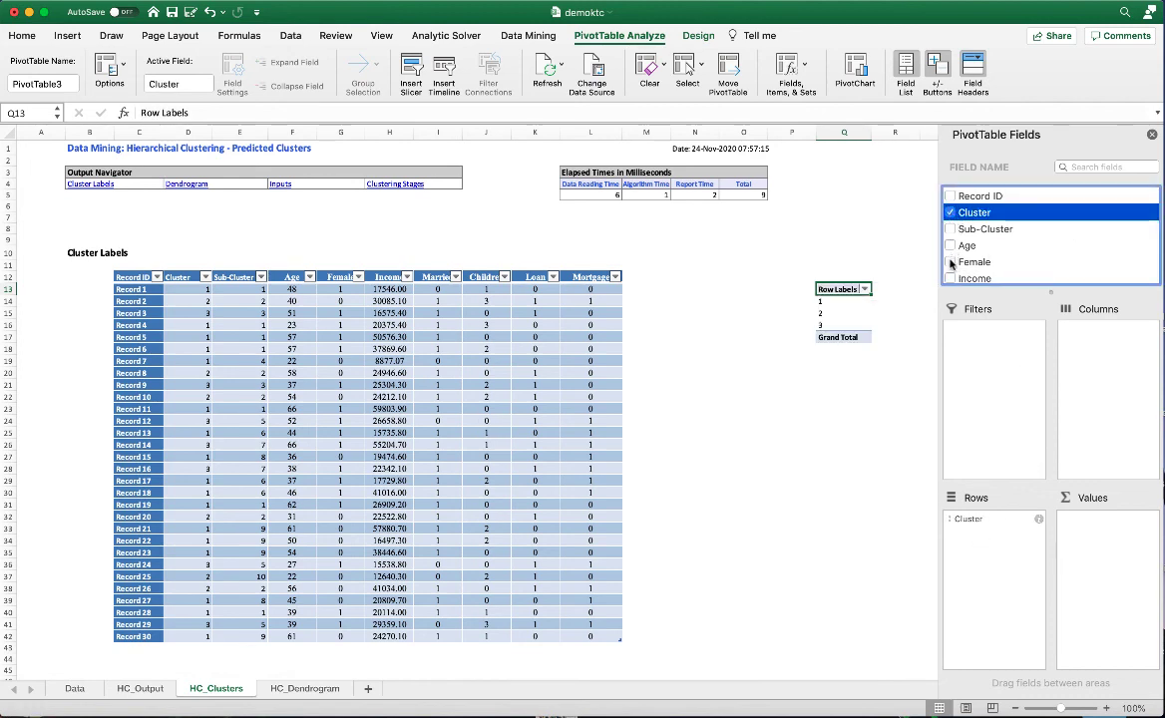
pyautogui.scroll(-2, 1011, 257)
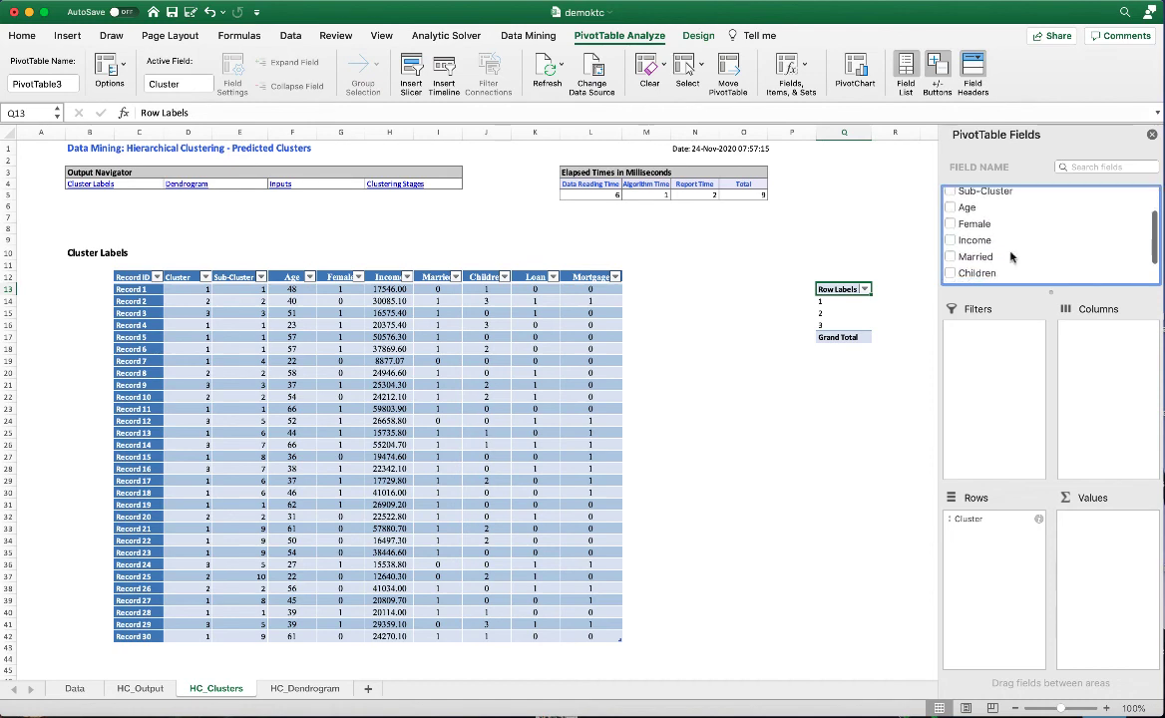
pyautogui.click(952, 221)
pyautogui.click(952, 253)
pyautogui.scroll(-2, 957, 260)
pyautogui.click(953, 259)
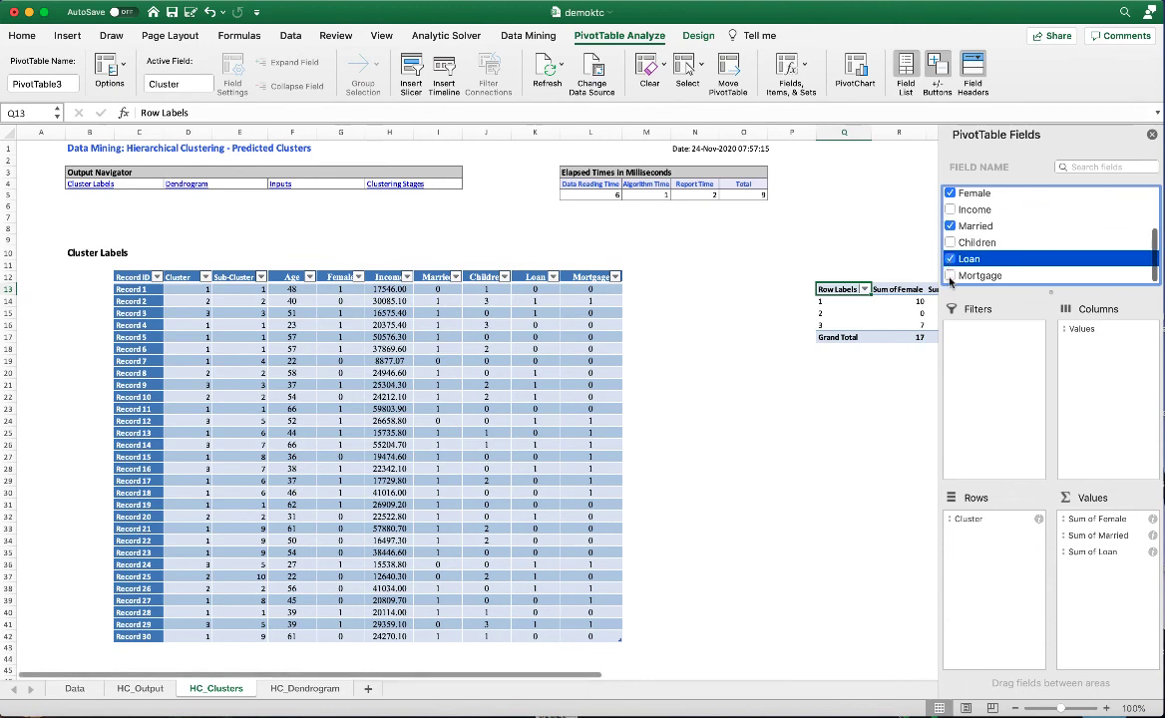
pyautogui.click(951, 276)
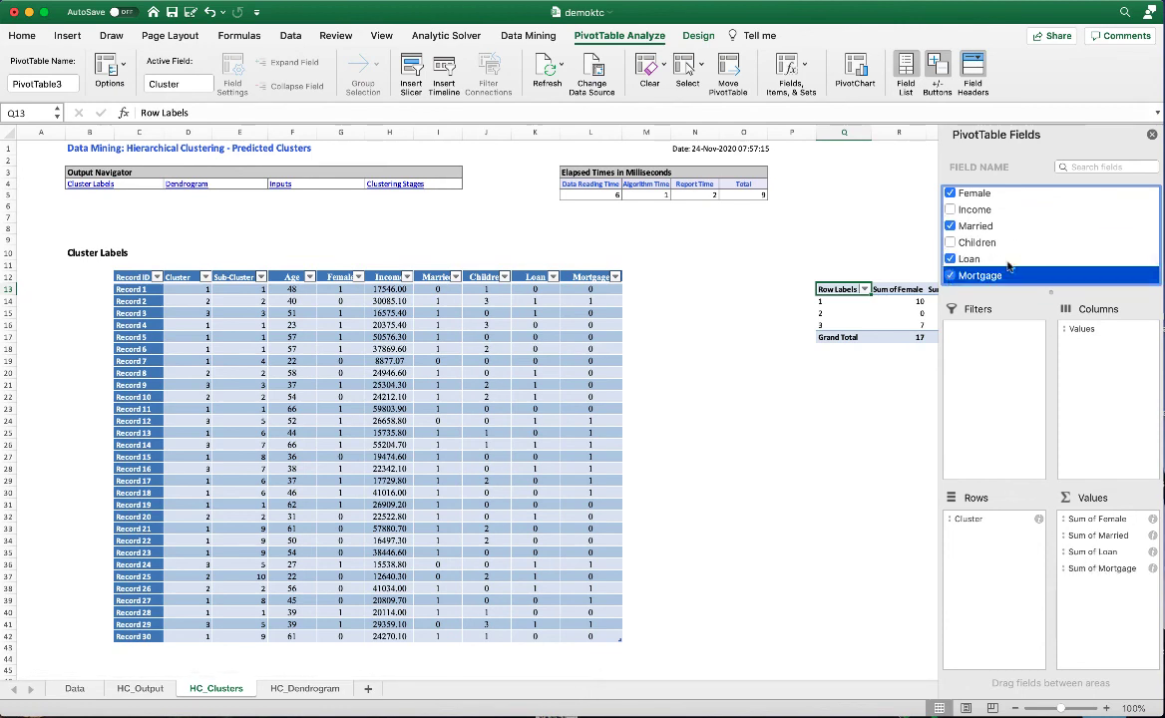
pyautogui.scroll(3, 1025, 239)
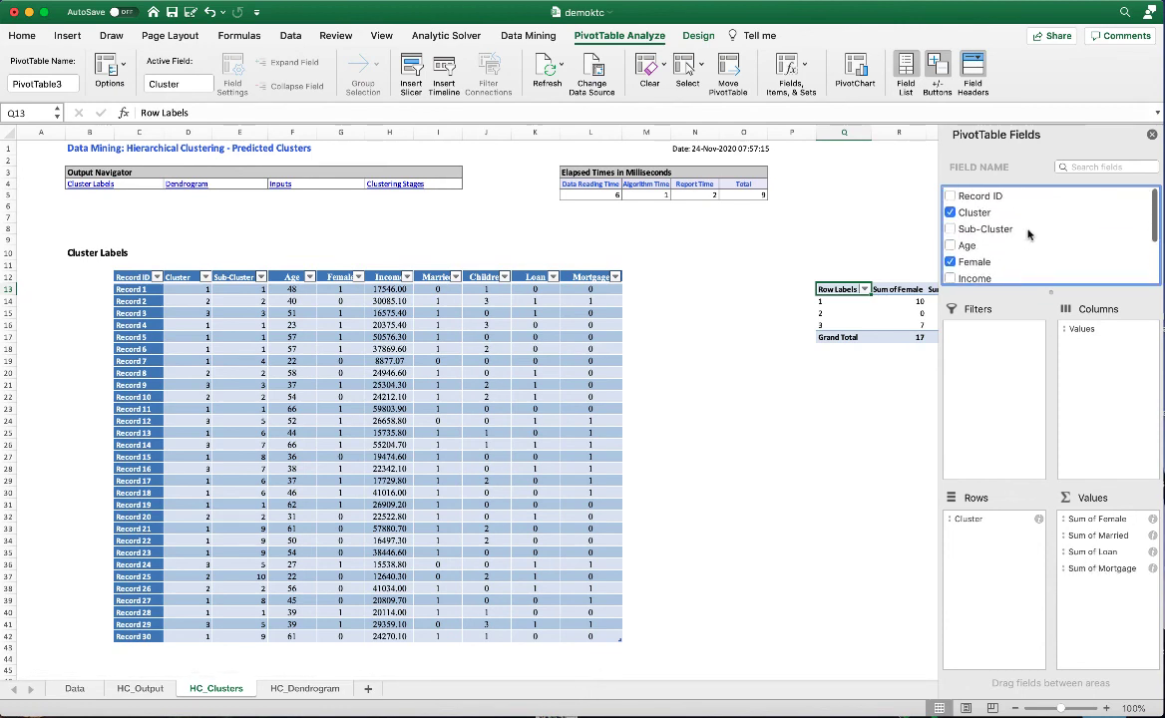
pyautogui.click(951, 196)
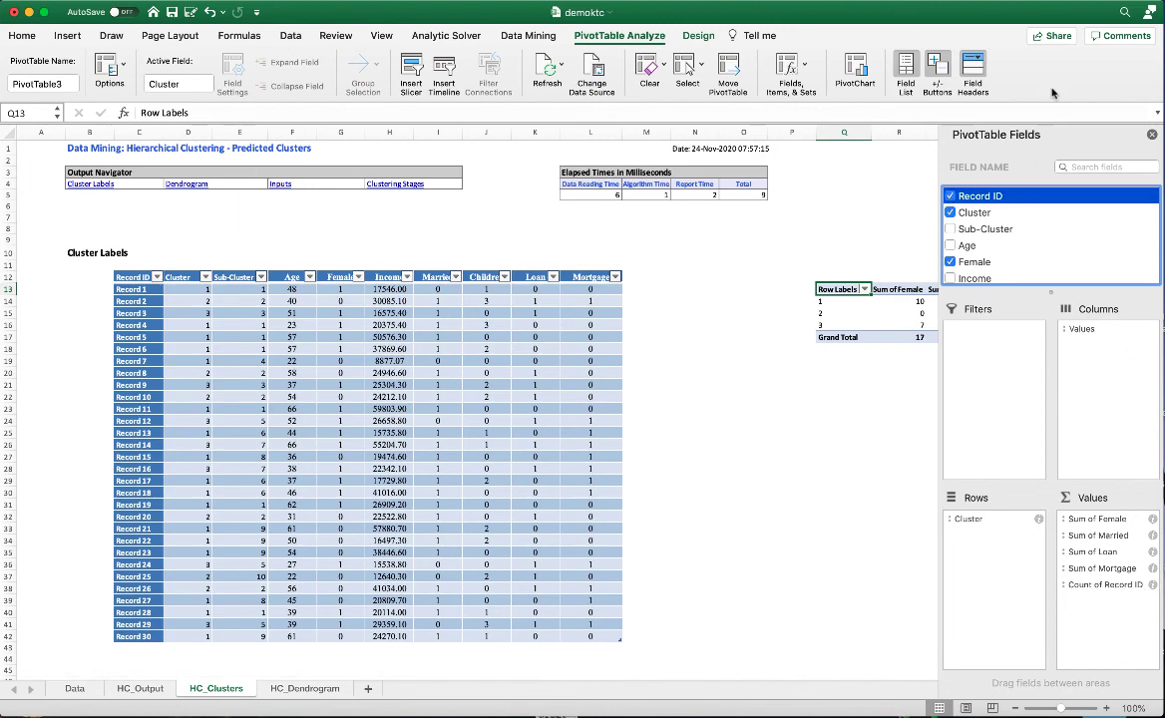
pyautogui.click(1152, 136)
# Examine cluster 1's record count and its female, married, loan and mortgage sums in the PivotTable
pyautogui.hscroll(4, 955, 430)
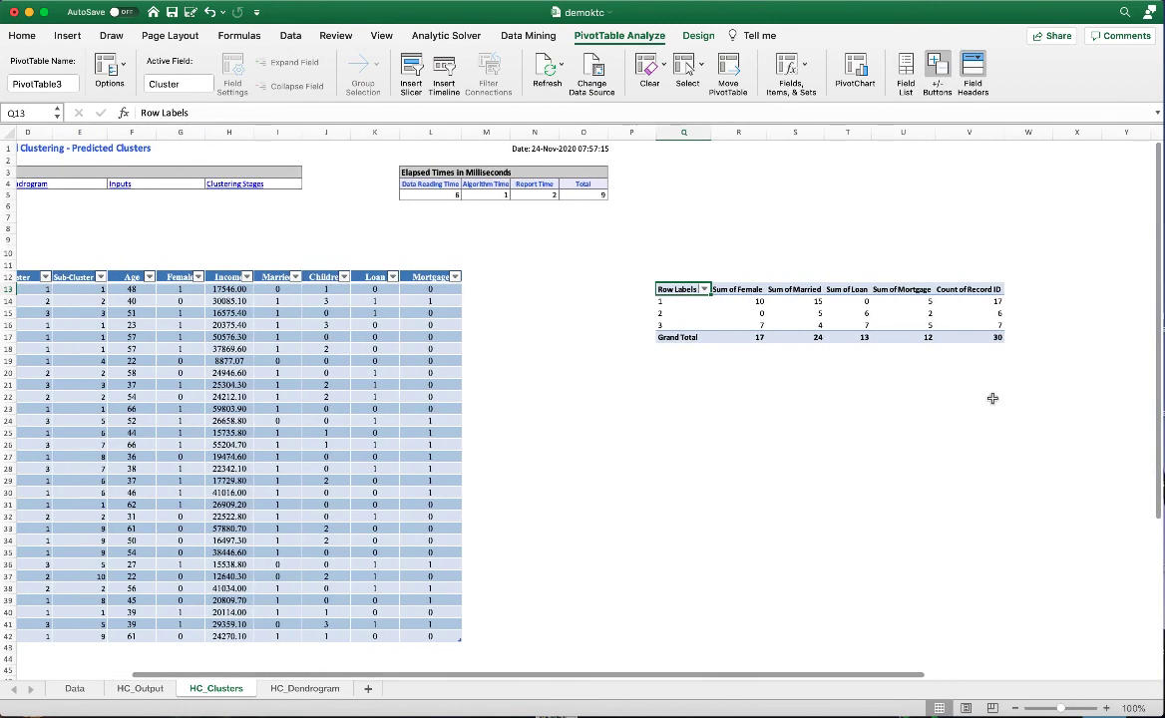
pyautogui.click(981, 302)
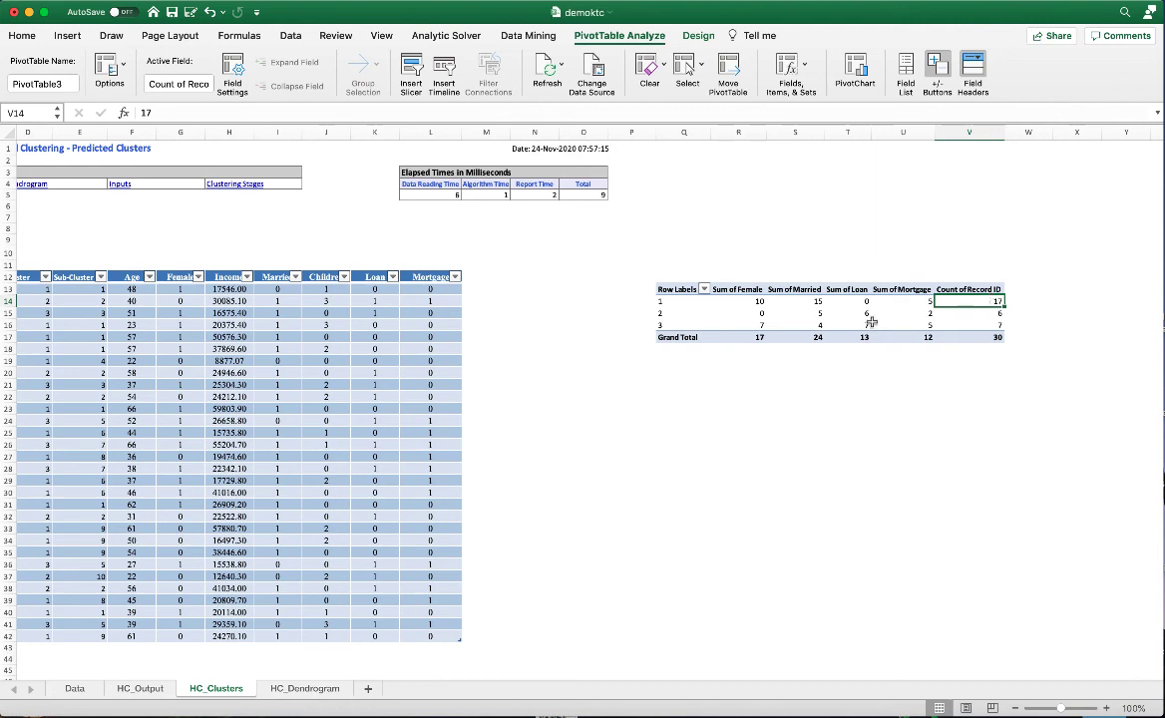
pyautogui.click(756, 302)
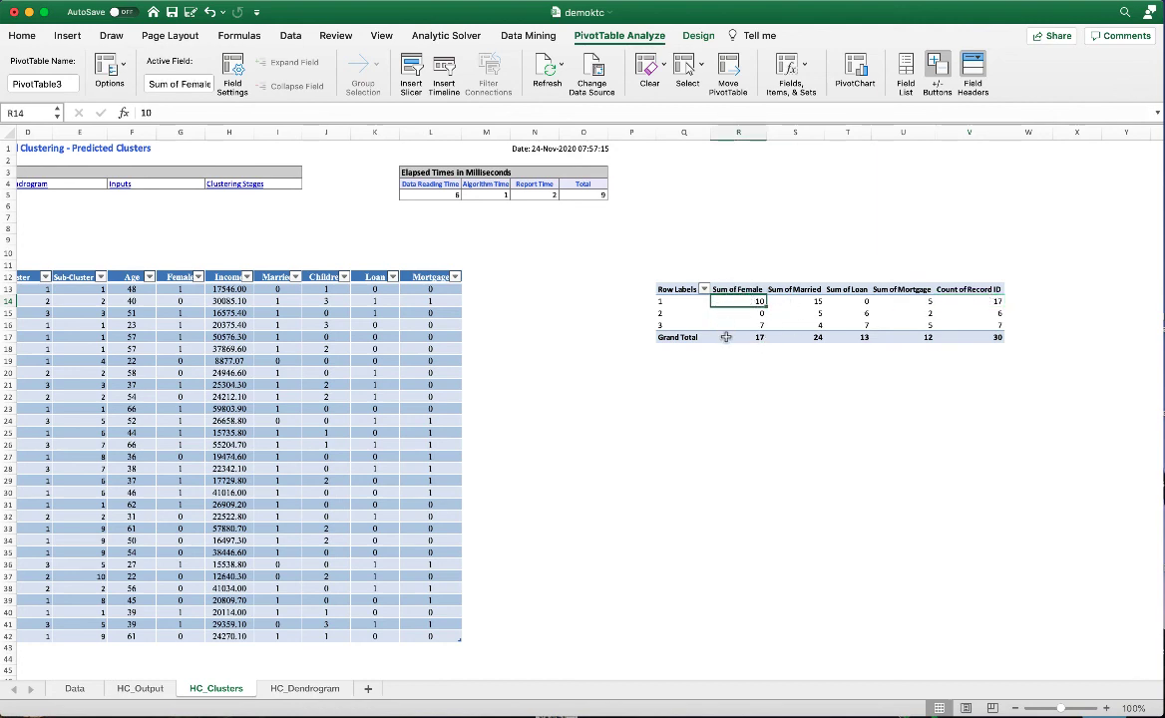
pyautogui.click(810, 303)
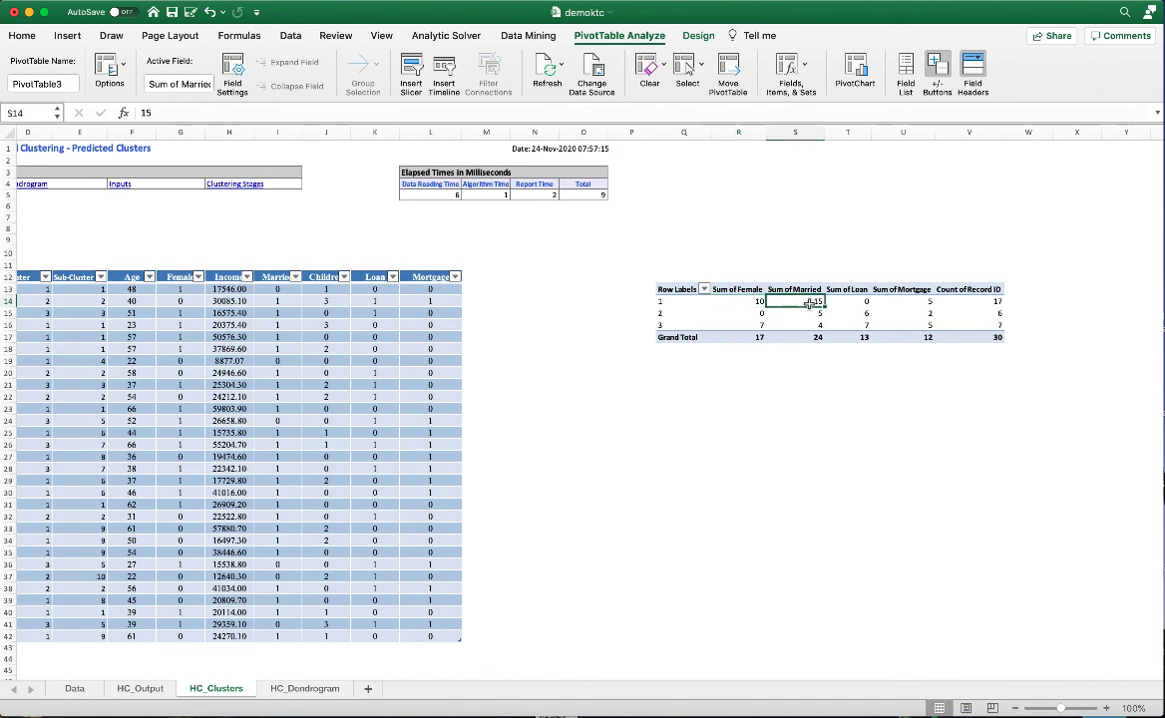
pyautogui.click(855, 303)
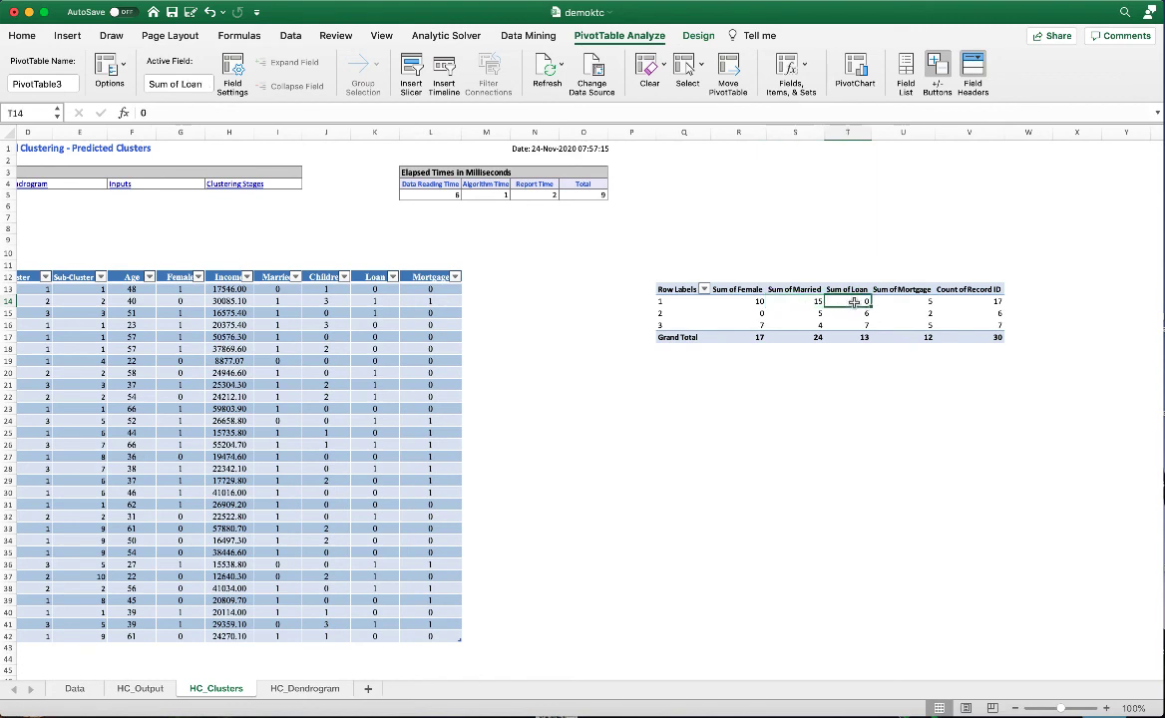
pyautogui.click(914, 302)
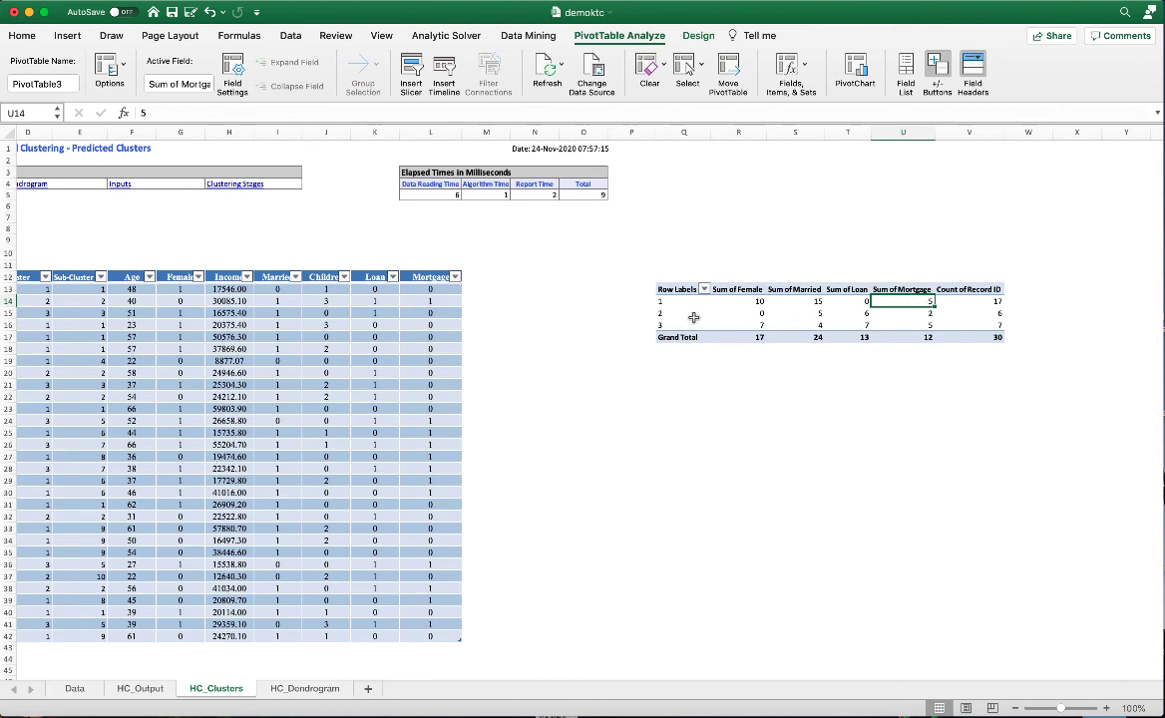
# Examine cluster 2's record count and its female, married, loan and mortgage sums, and compare the first two clusters
pyautogui.click(991, 315)
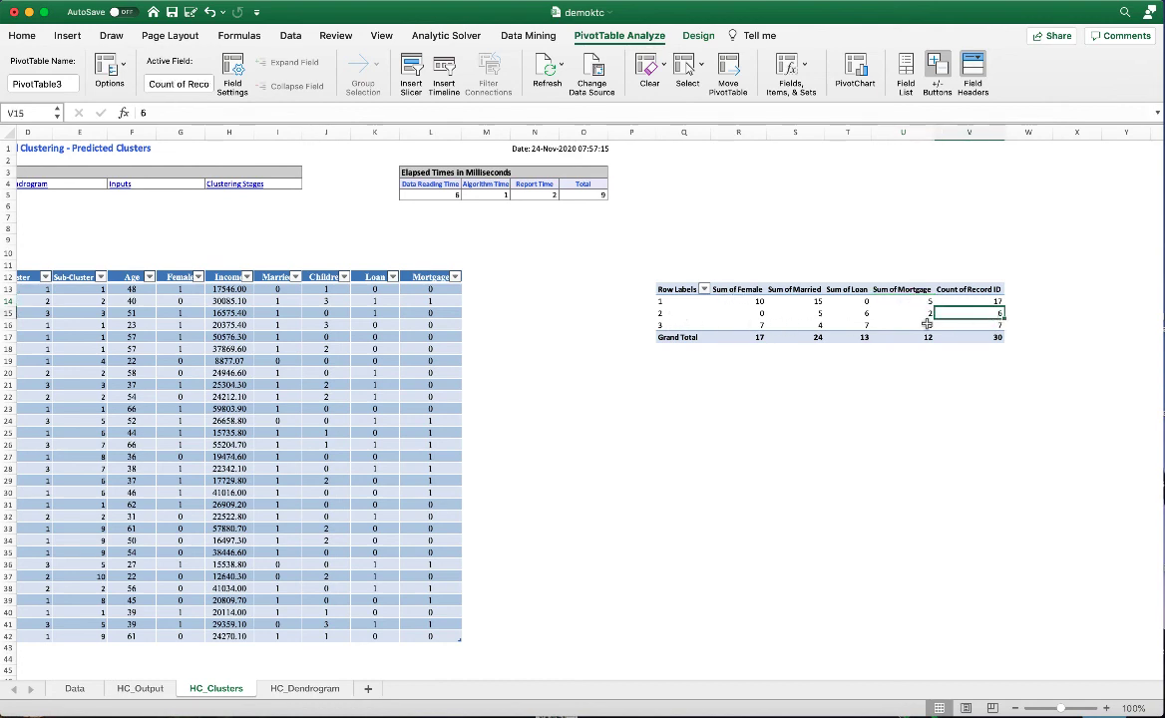
pyautogui.click(753, 315)
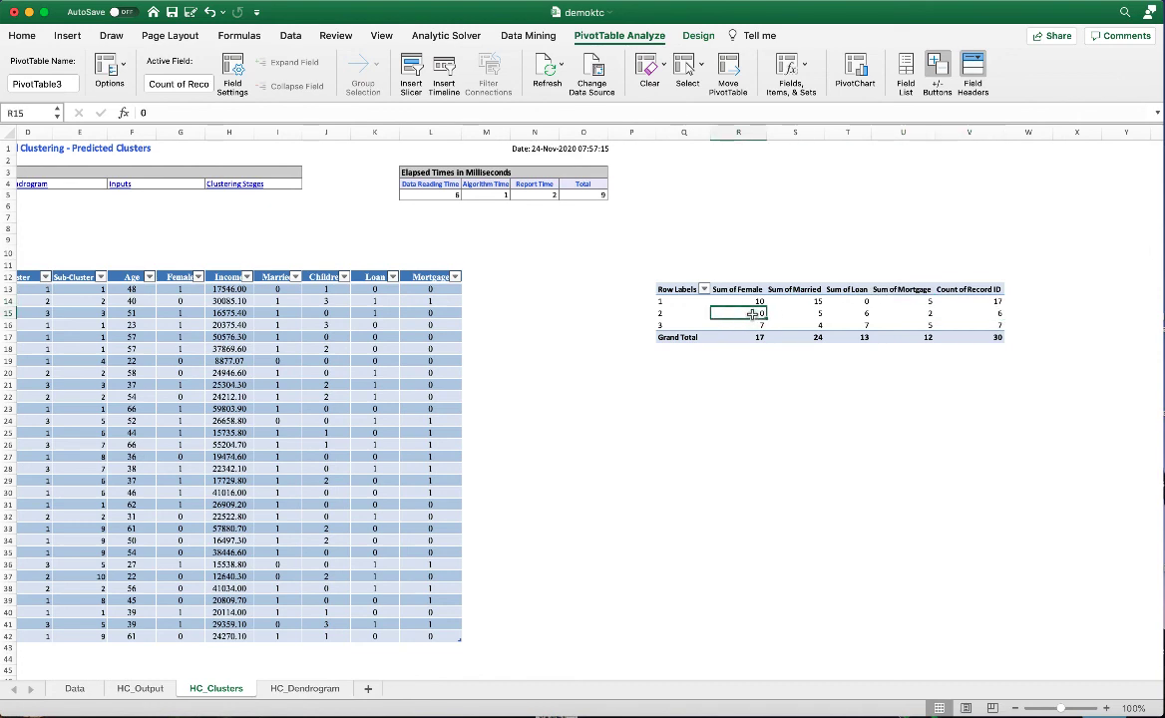
pyautogui.click(809, 316)
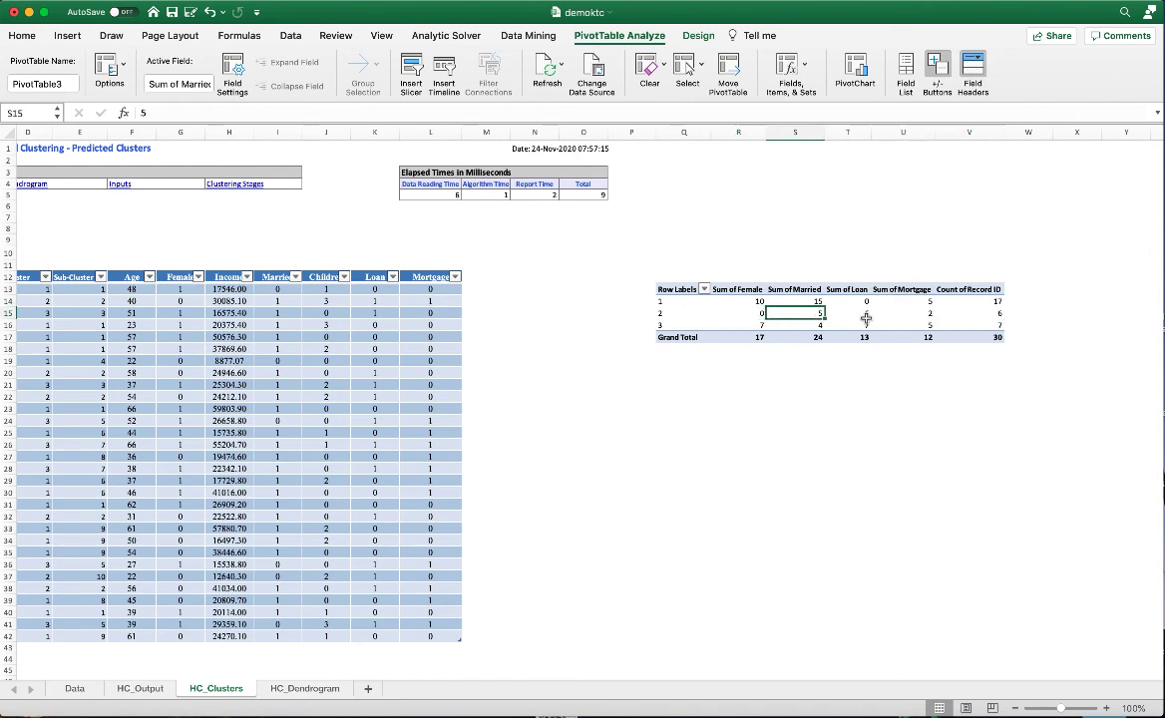
pyautogui.click(856, 314)
pyautogui.click(923, 313)
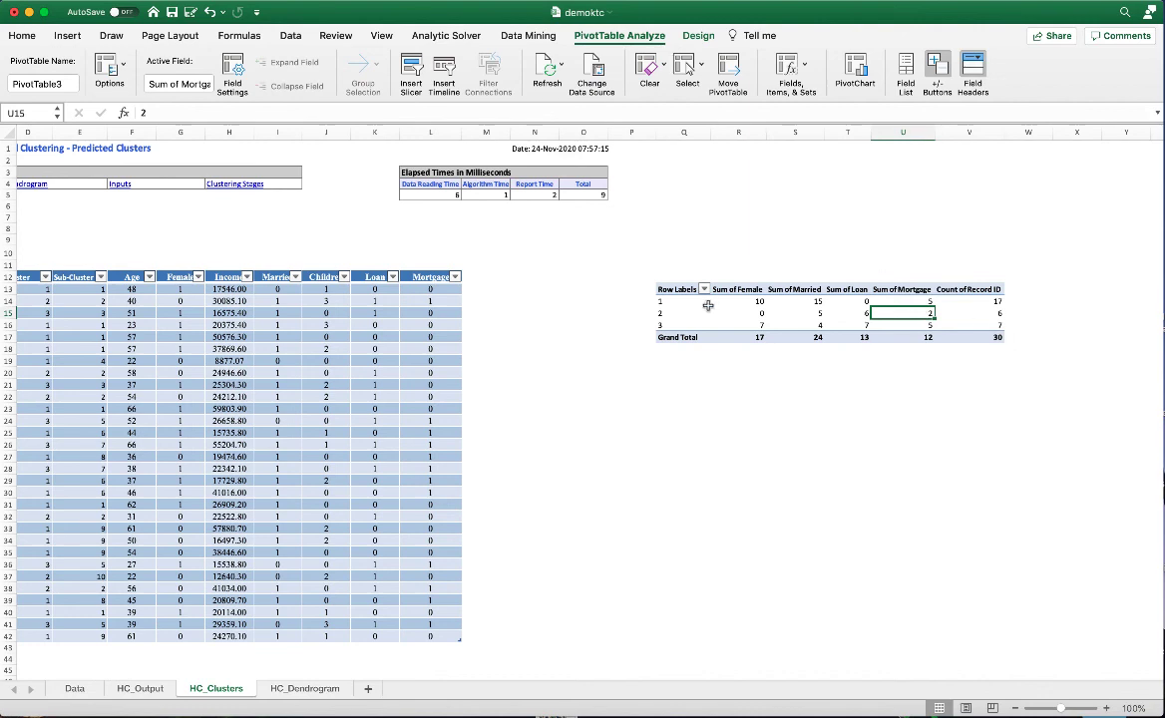
pyautogui.click(659, 287)
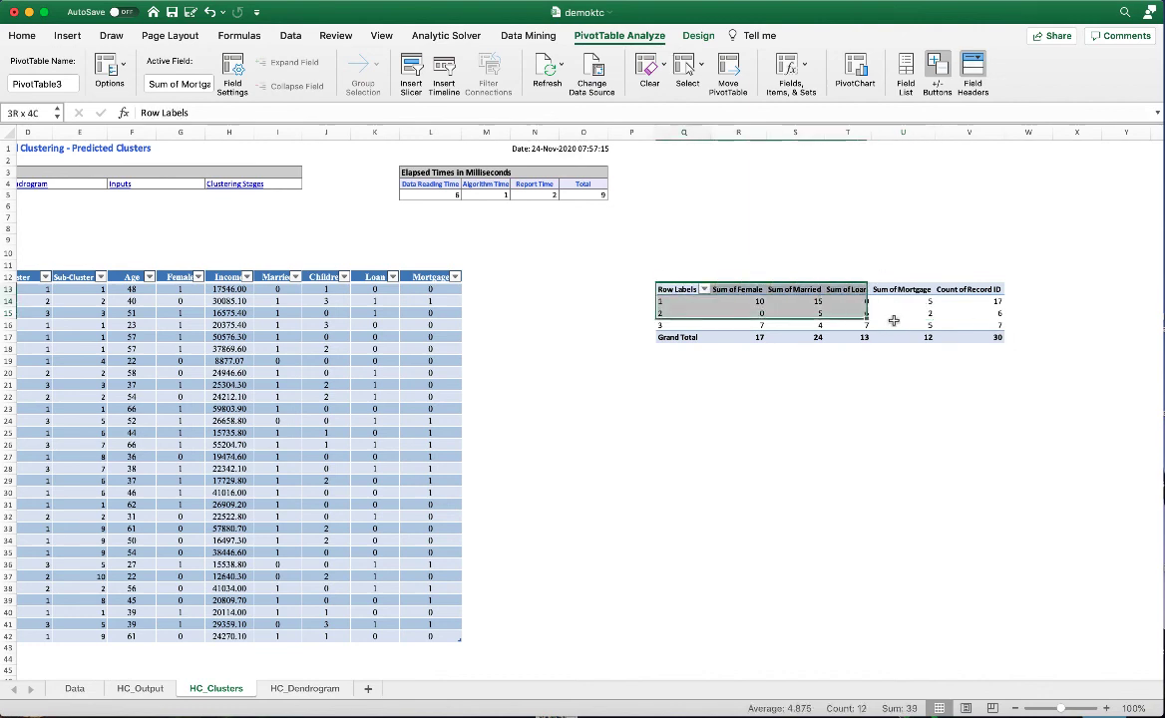
pyautogui.moveTo(903, 320)
pyautogui.mouseDown()
pyautogui.moveTo(898, 329)
pyautogui.moveTo(903, 320)
pyautogui.mouseUp()
pyautogui.click(795, 387)
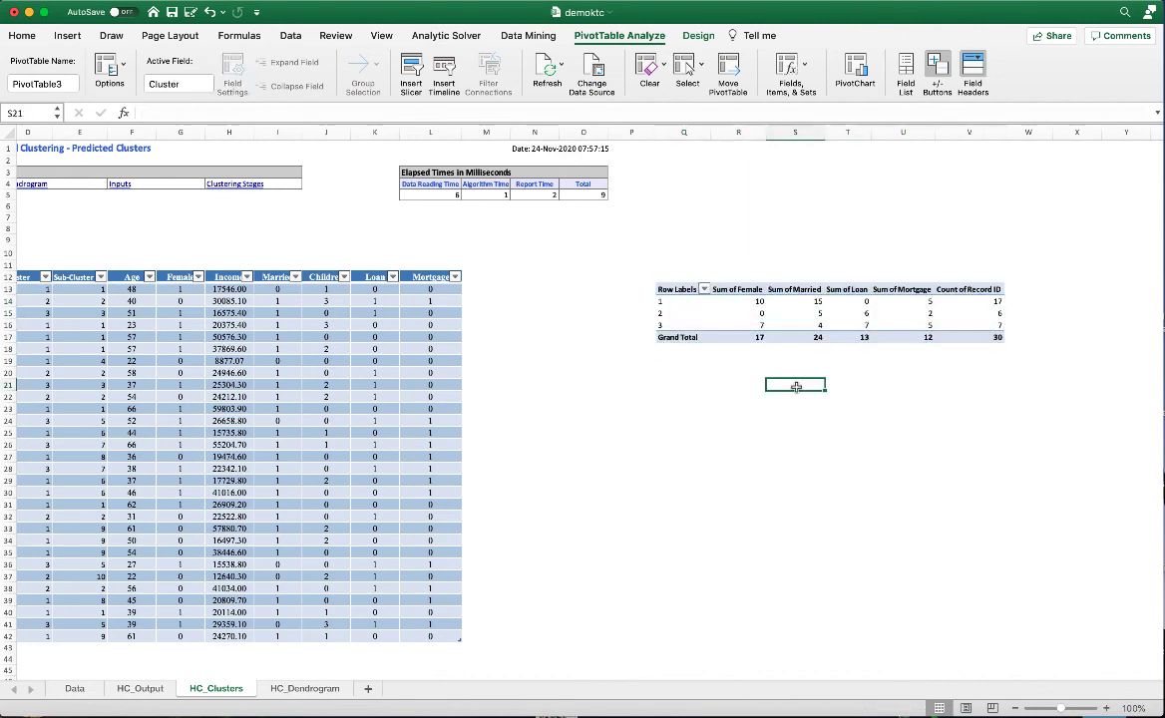